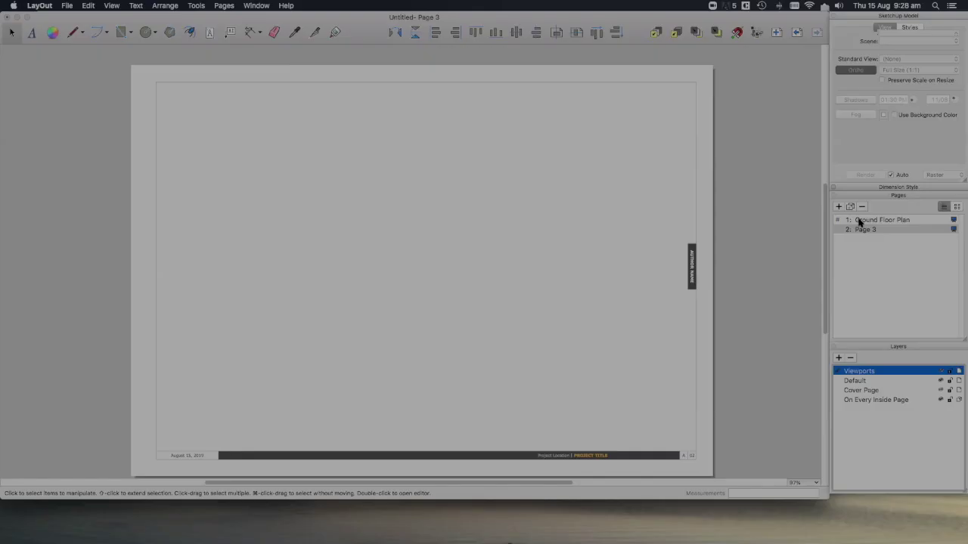
- Switch the Ground Floor Plan page's viewport from the east elevation to the Ground Floor Plan scene
click(859, 220)
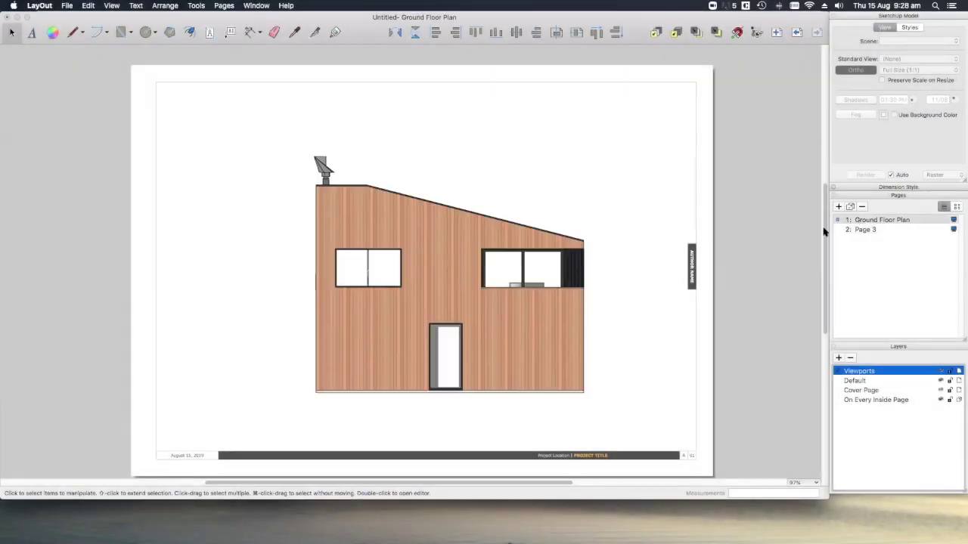
click(478, 221)
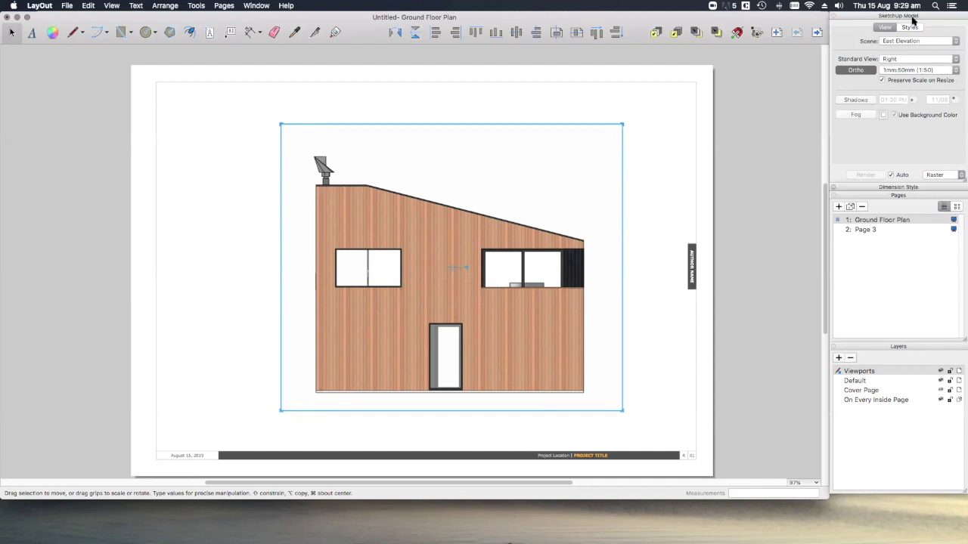
click(924, 42)
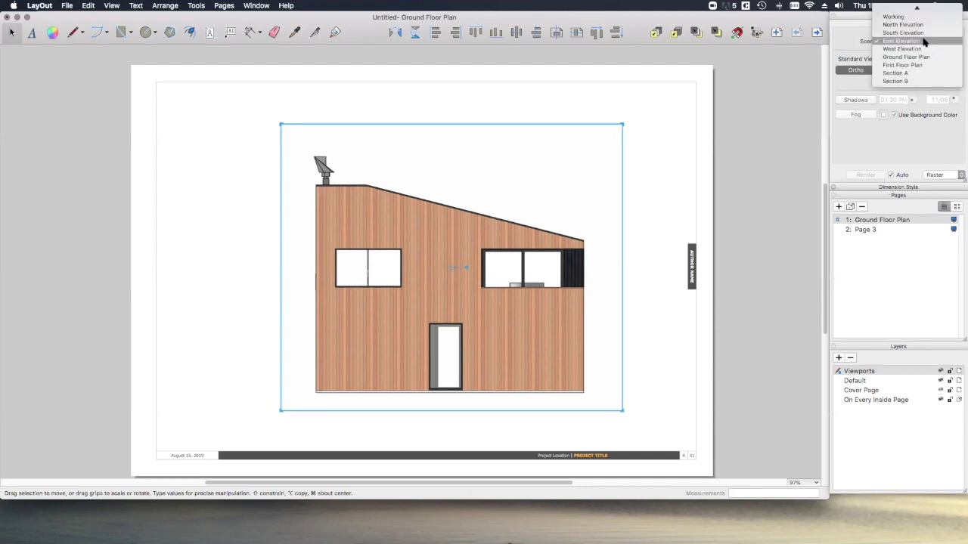
scroll(911, 48, up, 1)
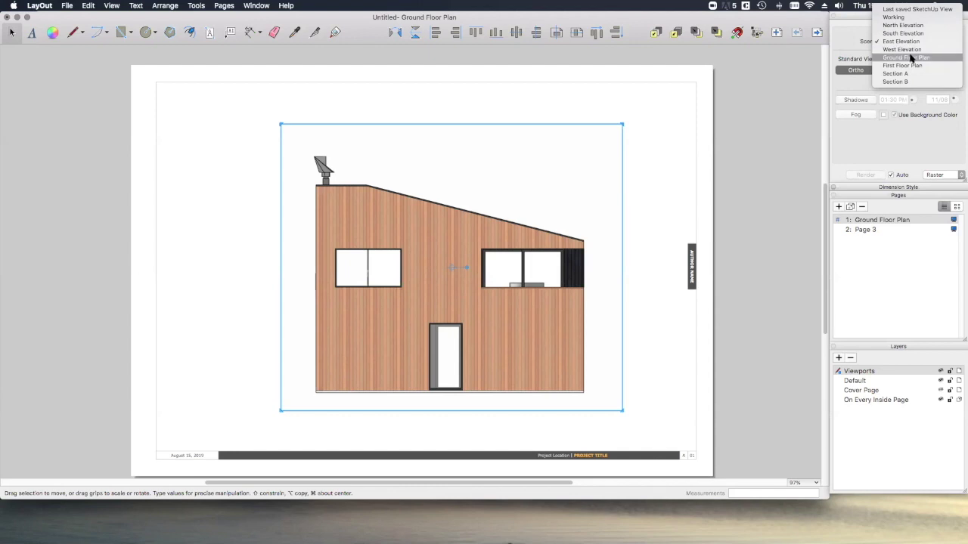
click(911, 58)
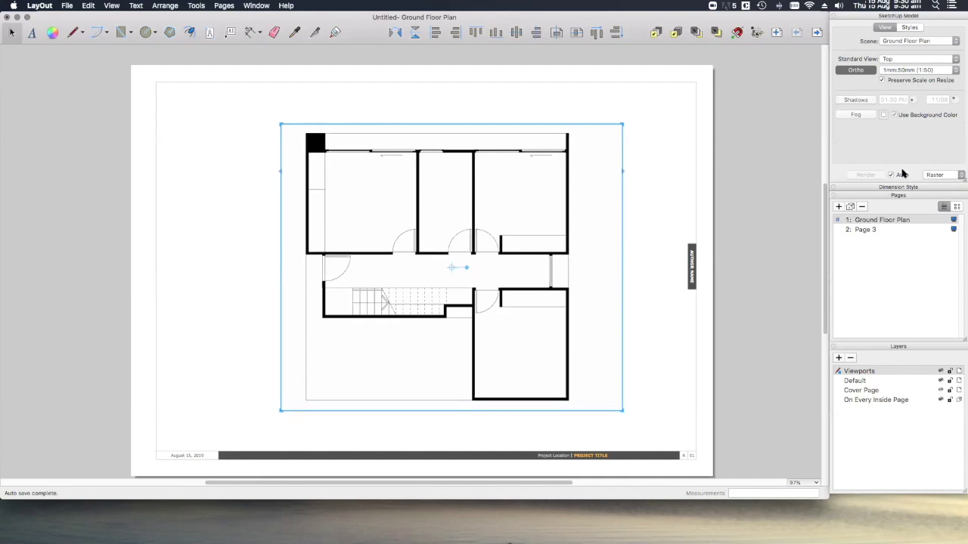
- Change the ground floor plan viewport's rendering from Raster to Vector, accept the warning, and deselect it
scroll(507, 193, up, 2)
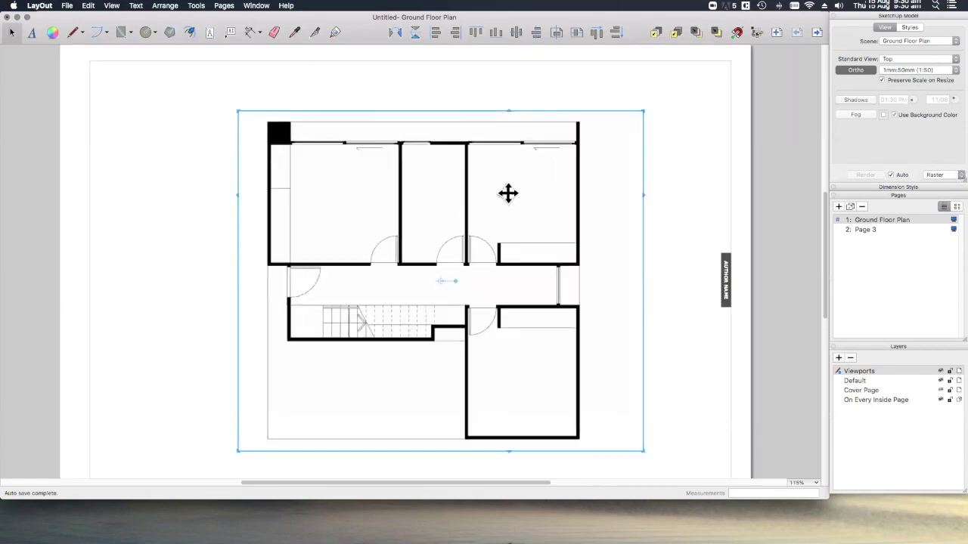
scroll(561, 311, up, 5)
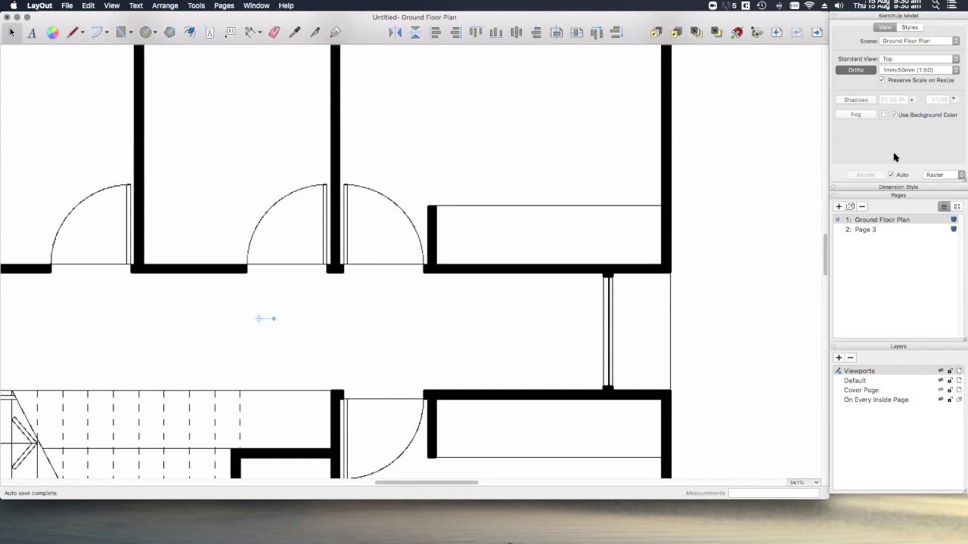
scroll(547, 233, down, 6)
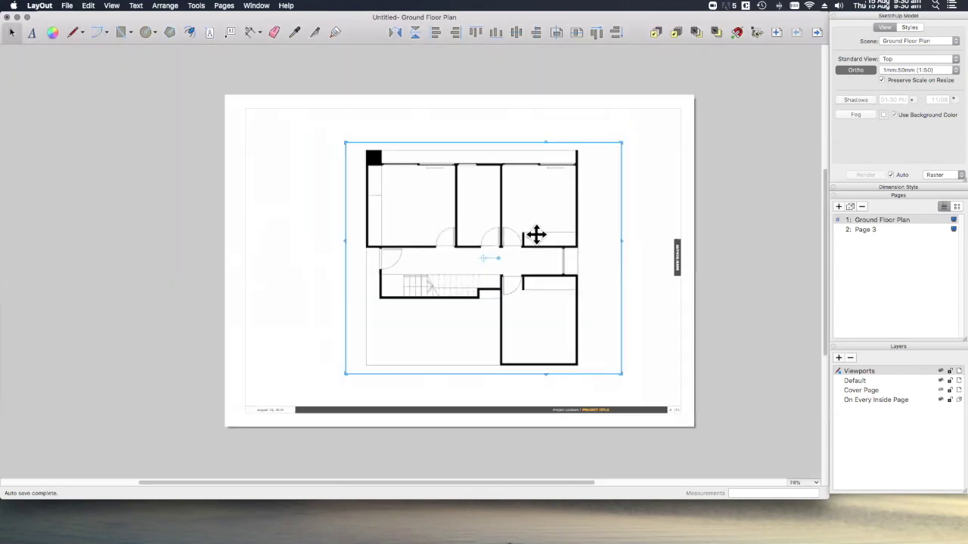
scroll(528, 232, up, 2)
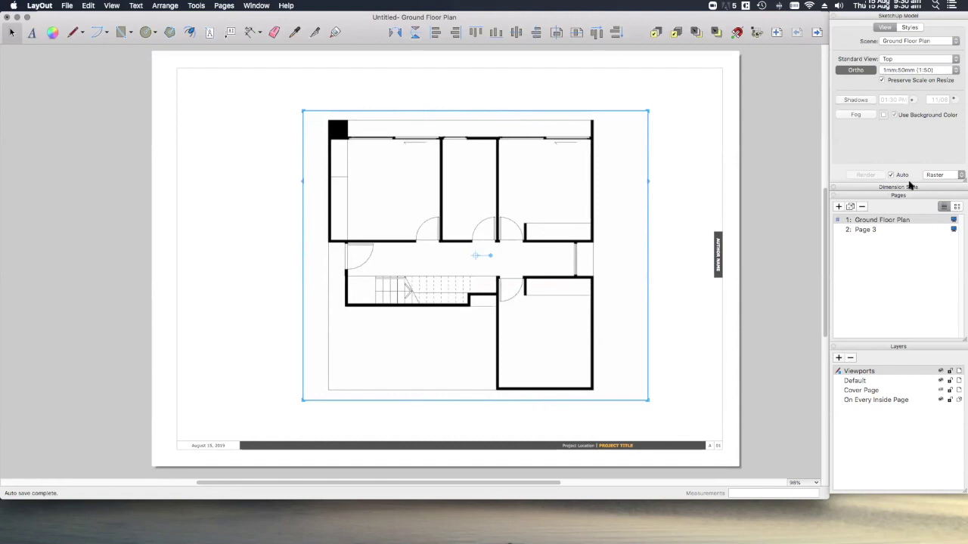
click(944, 173)
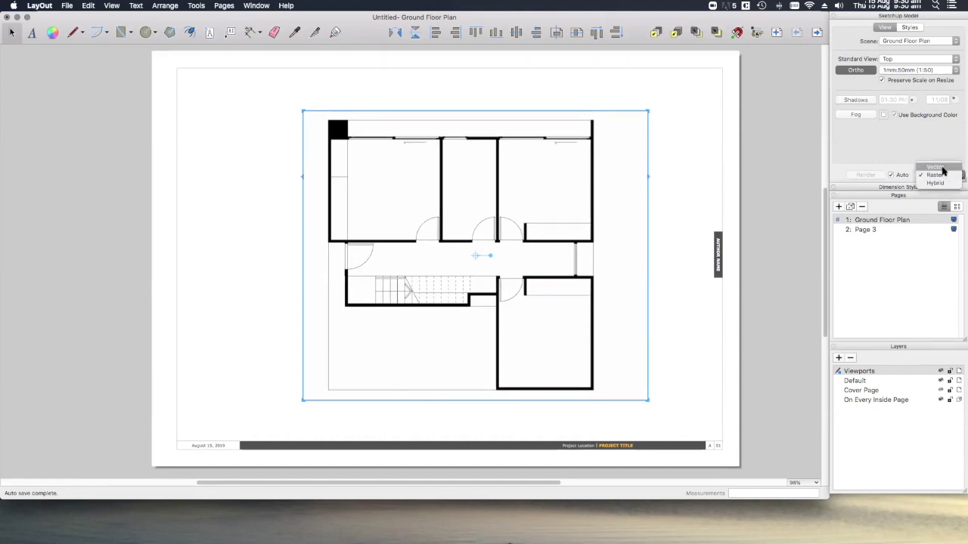
click(938, 167)
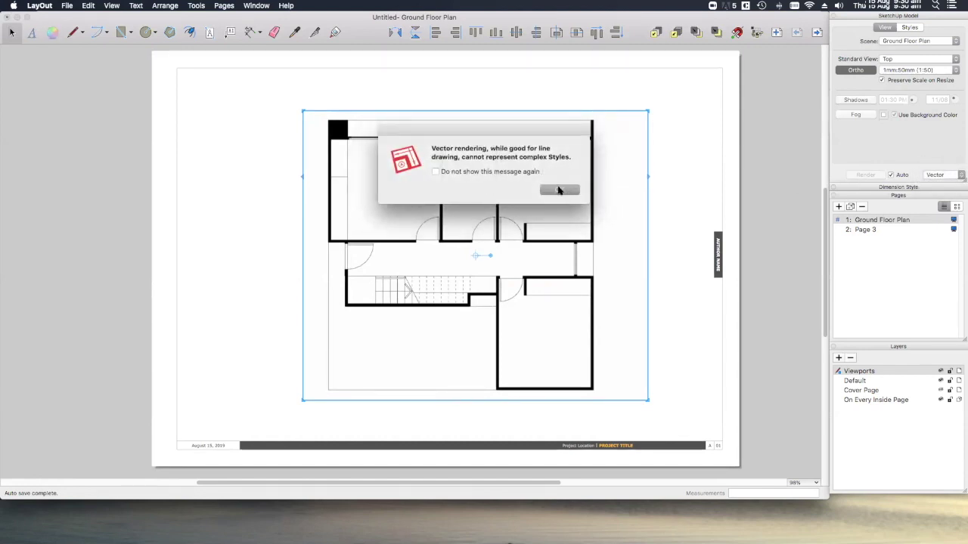
click(559, 190)
scroll(540, 211, up, 5)
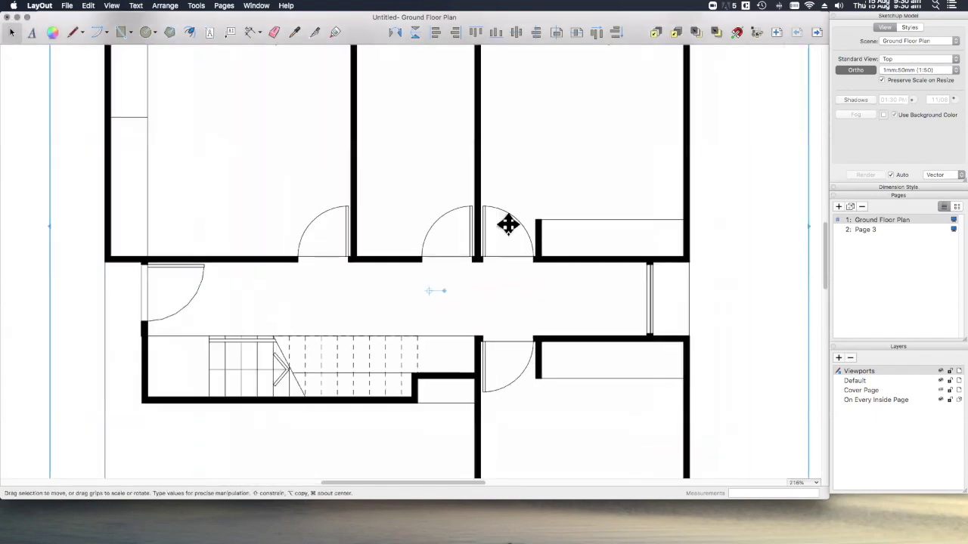
scroll(508, 225, up, 5)
scroll(508, 225, down, 10)
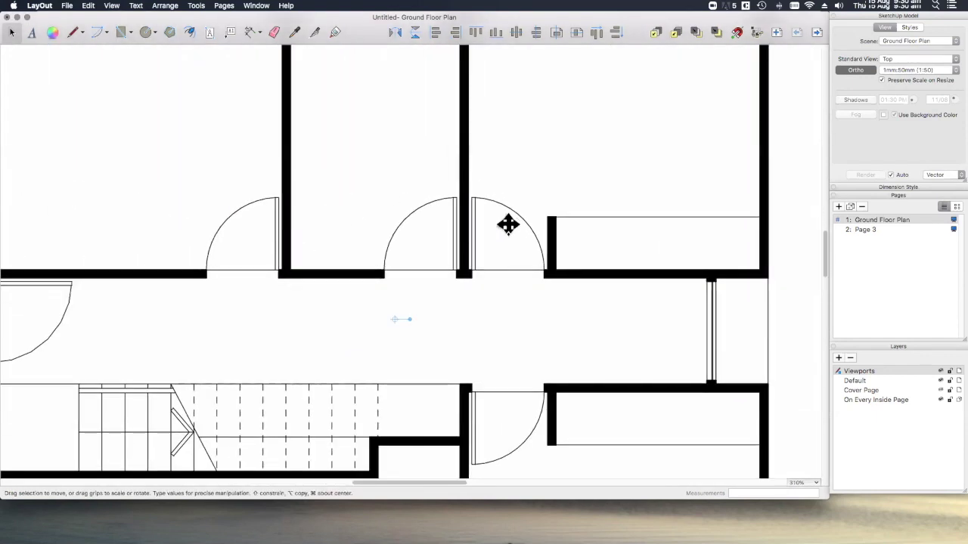
click(255, 226)
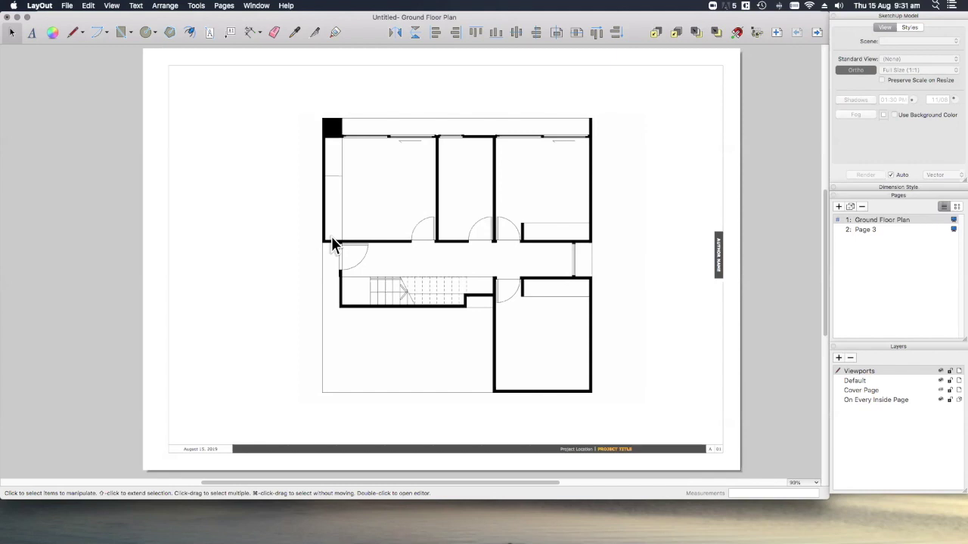
- Inspect the QSG_Example.skp model reference in Document Setup's References list
click(67, 6)
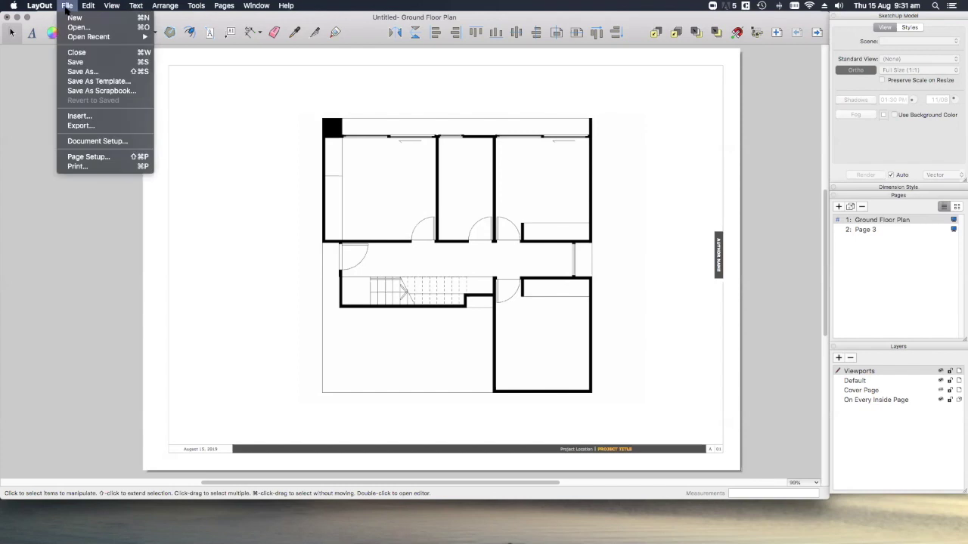
click(129, 141)
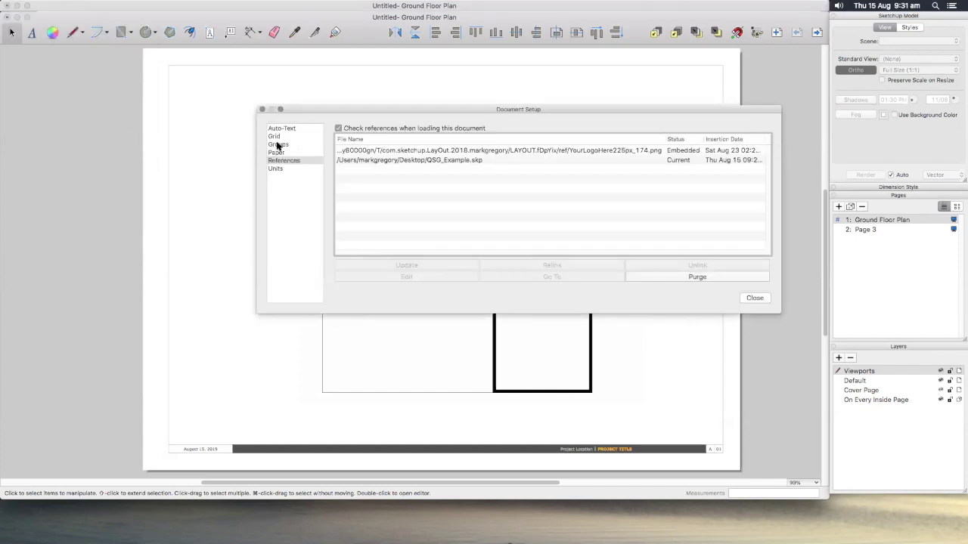
click(469, 161)
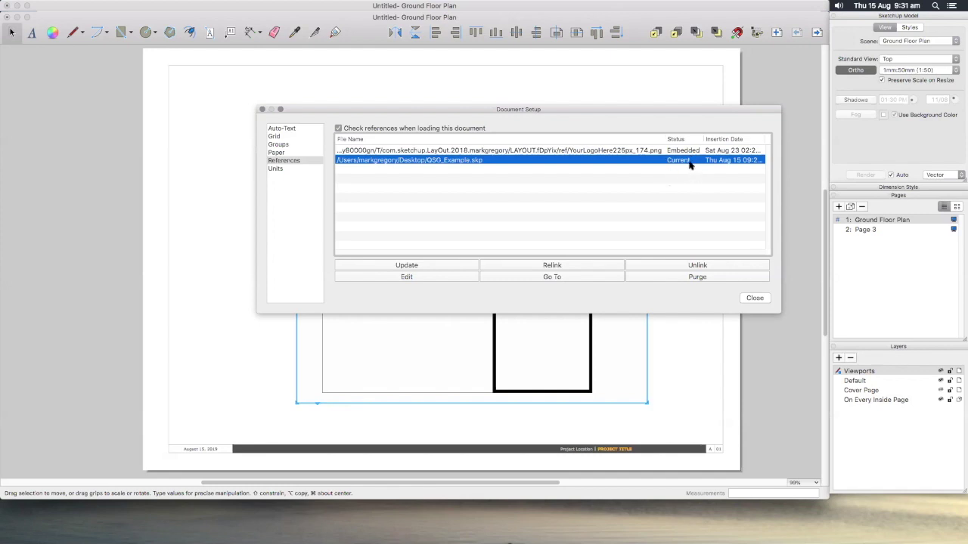
click(510, 148)
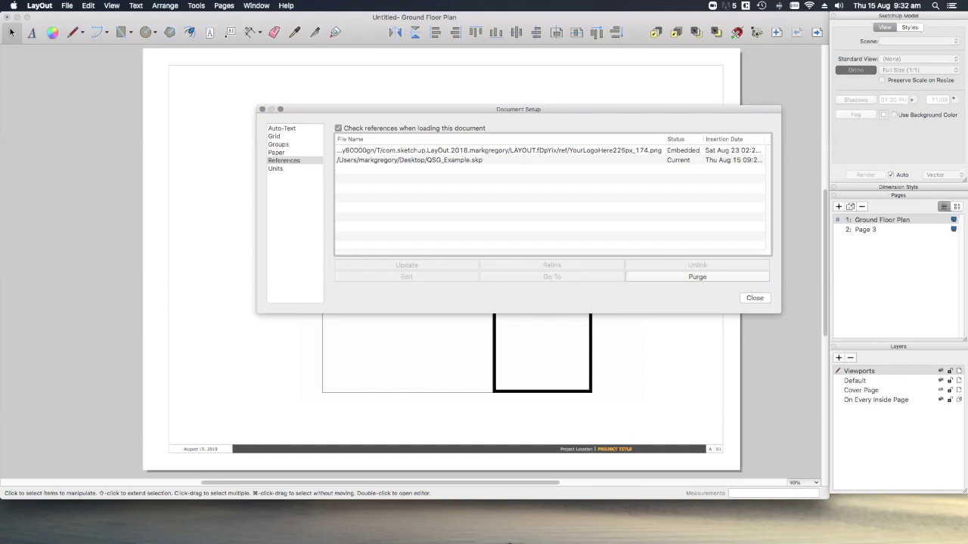
- In SketchUp, open Ground Floor > Ground Floor Walls > External Walls for editing
mouse_move(684, 529)
click(615, 523)
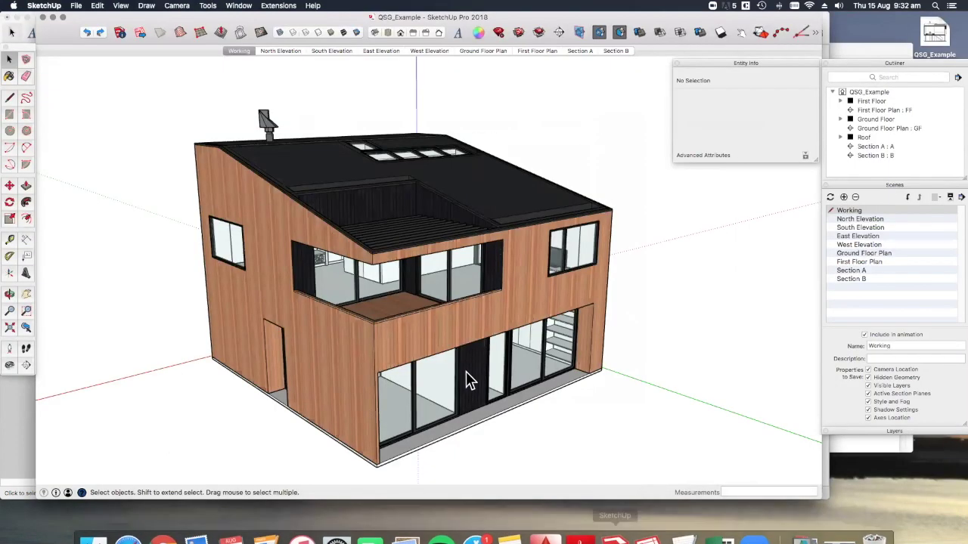
click(324, 410)
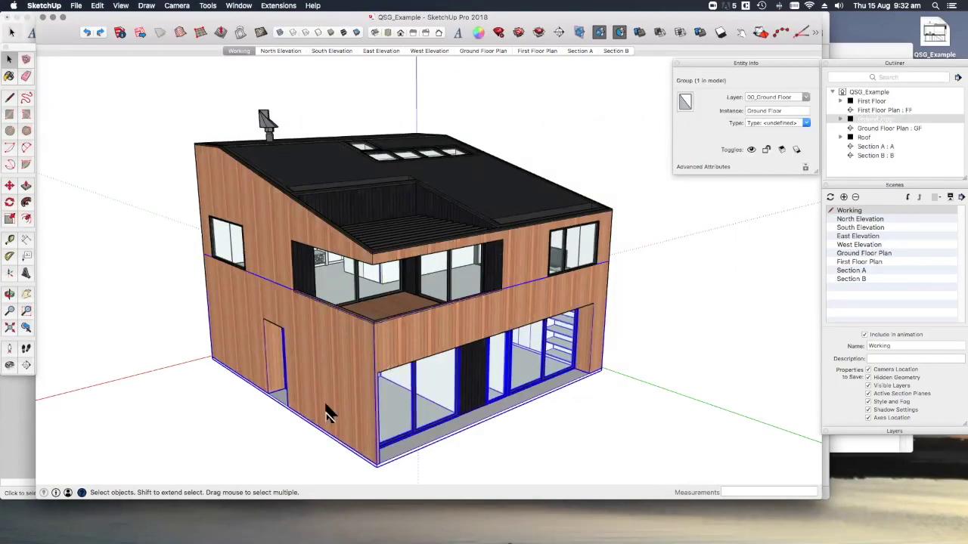
double_click(326, 405)
double_click(326, 402)
click(326, 401)
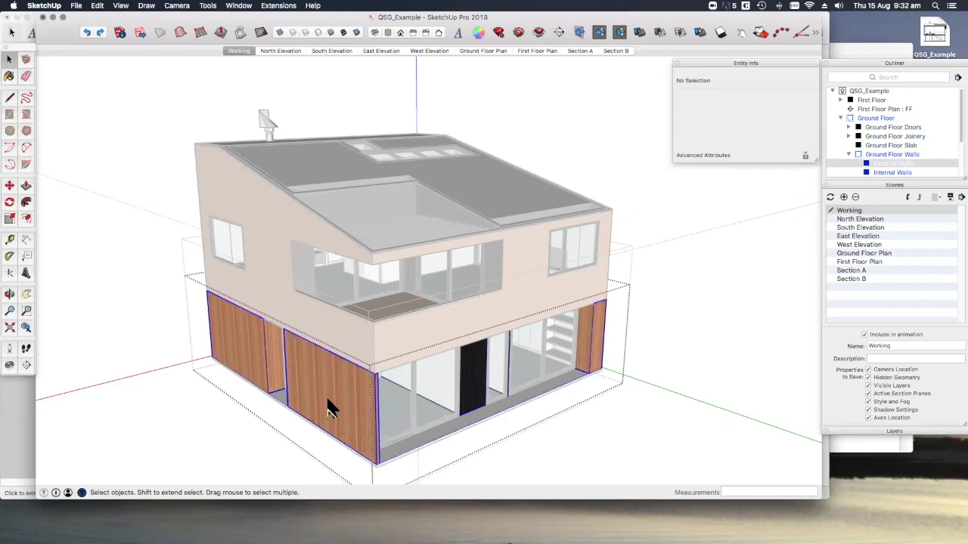
double_click(326, 402)
- Push/Pull the external wall face out 1160mm into a box, exit the group, and save
key(p)
drag(328, 409, 281, 438)
key(space)
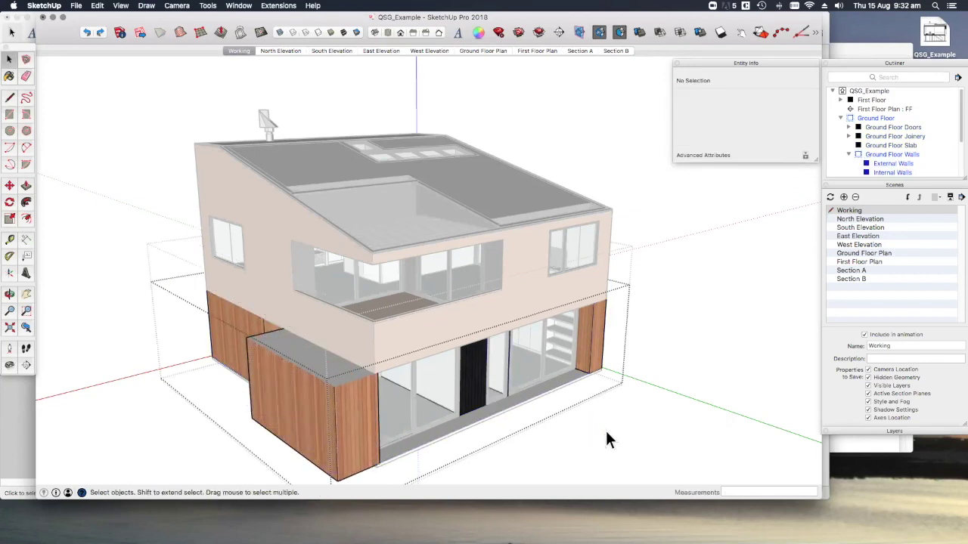
click(605, 431)
click(76, 5)
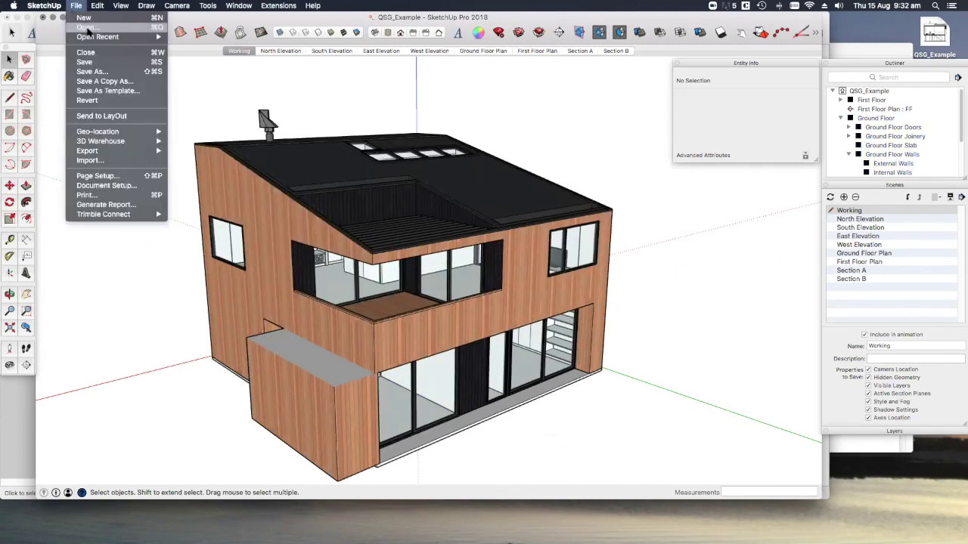
click(106, 67)
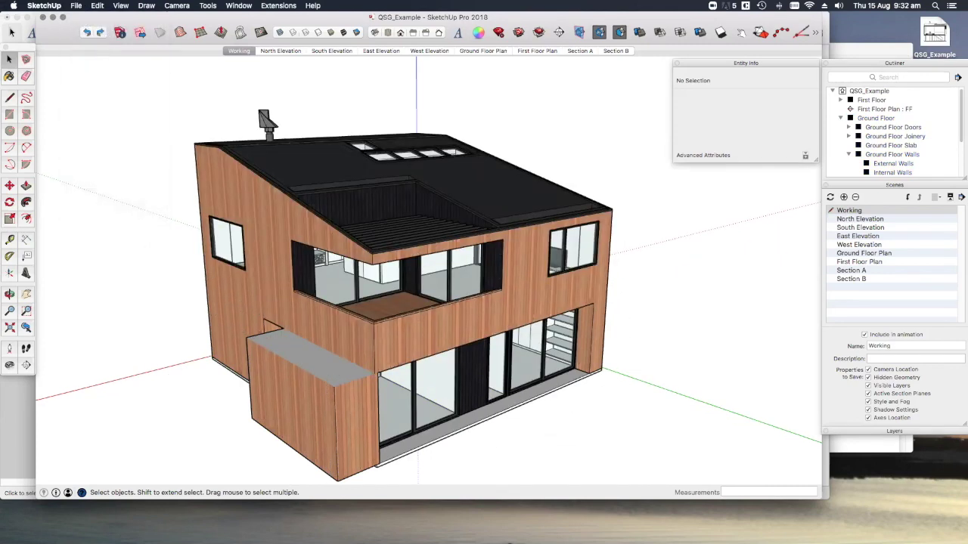
- Update the QSG_Example.skp reference, close Document Setup, and deselect the floor plan viewport
click(649, 521)
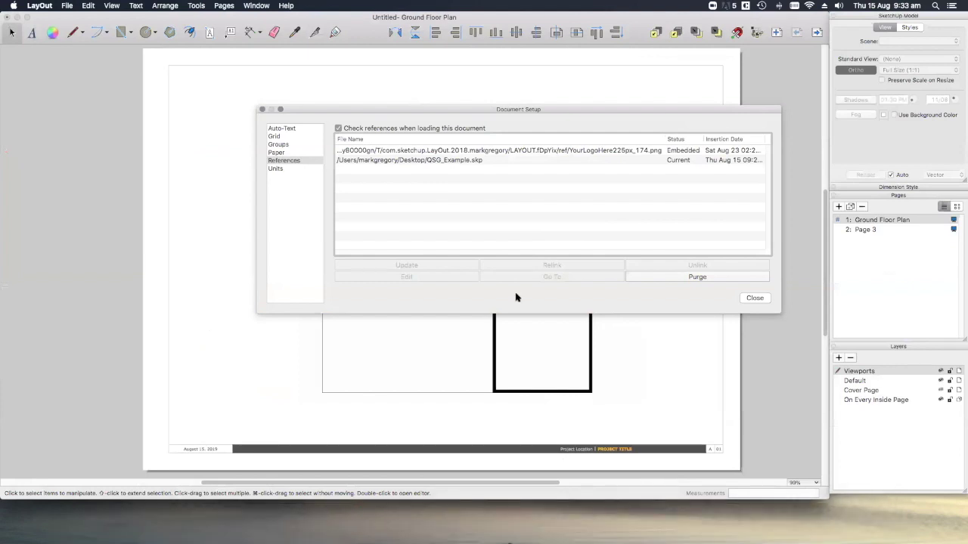
click(454, 160)
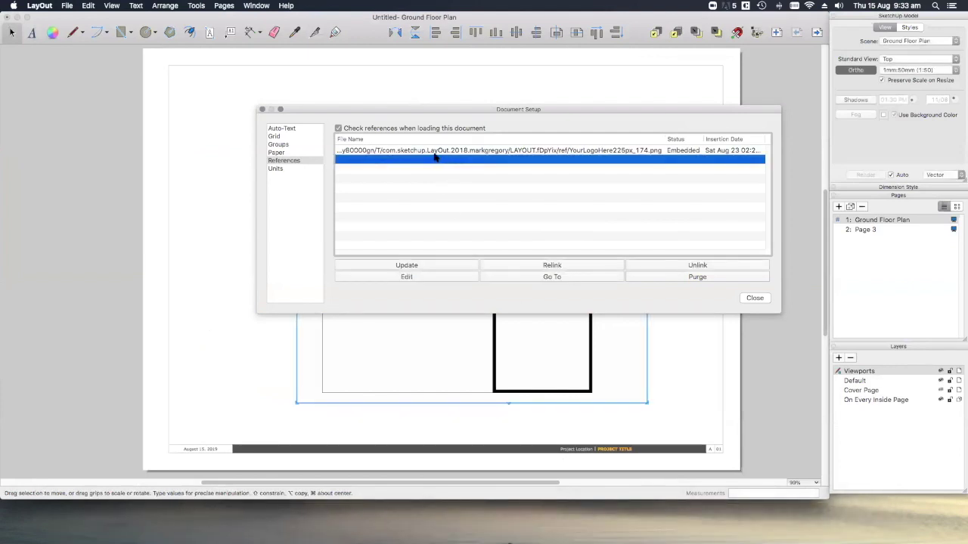
click(466, 190)
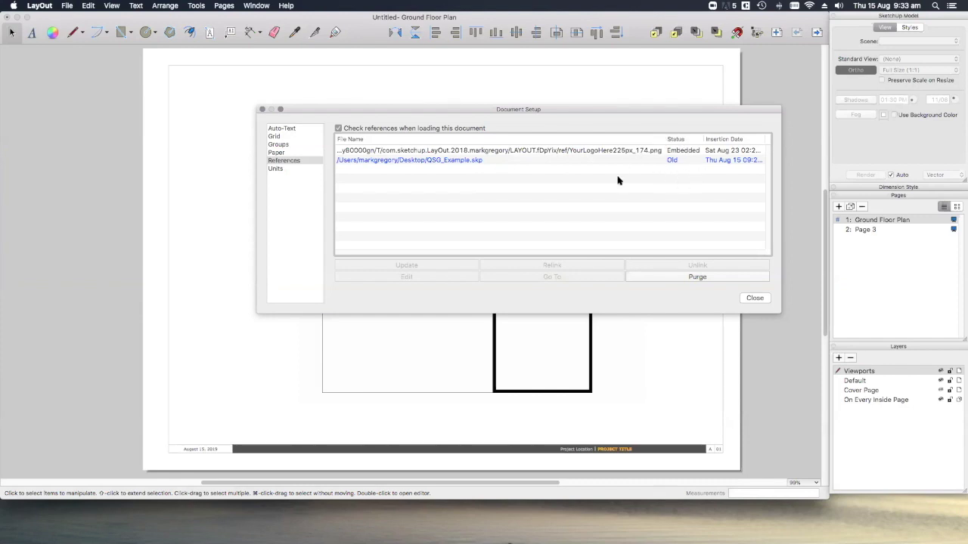
click(446, 163)
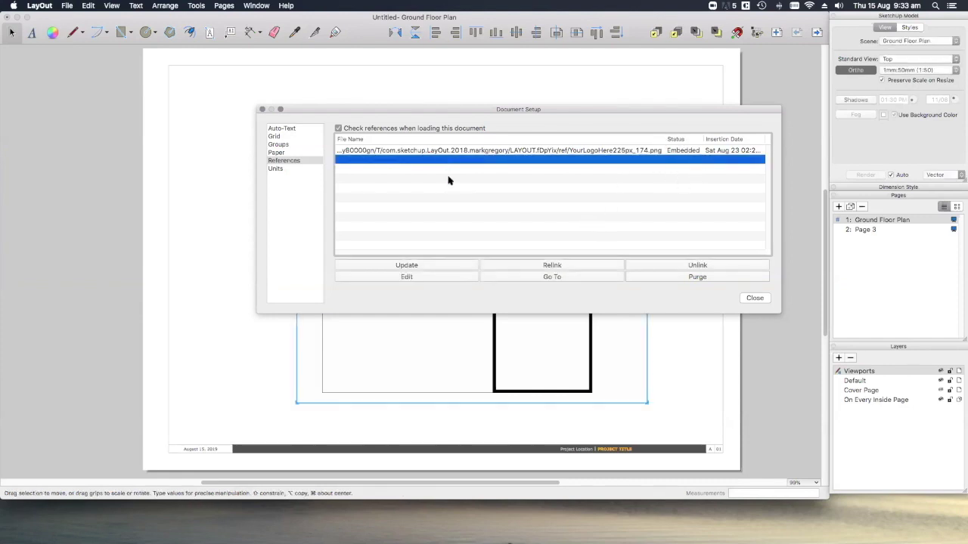
click(411, 266)
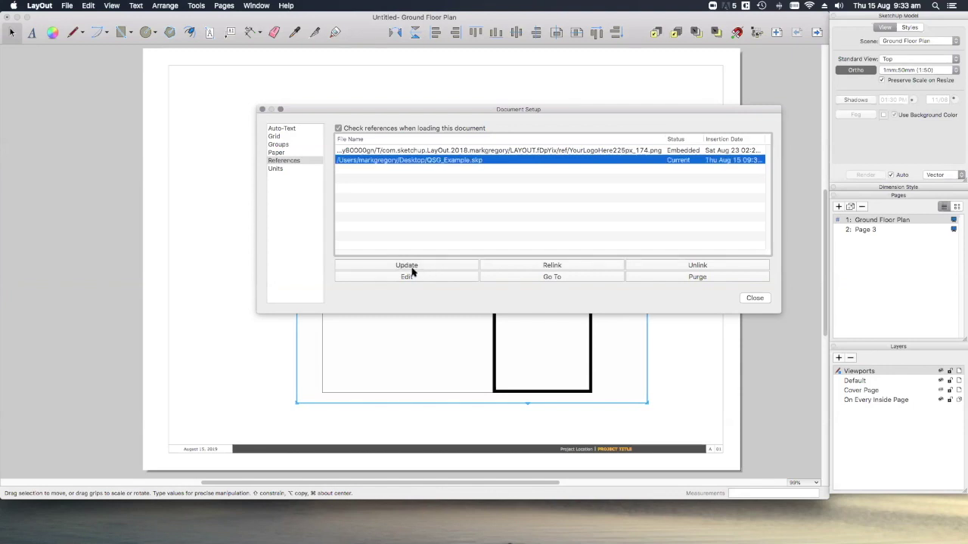
click(754, 298)
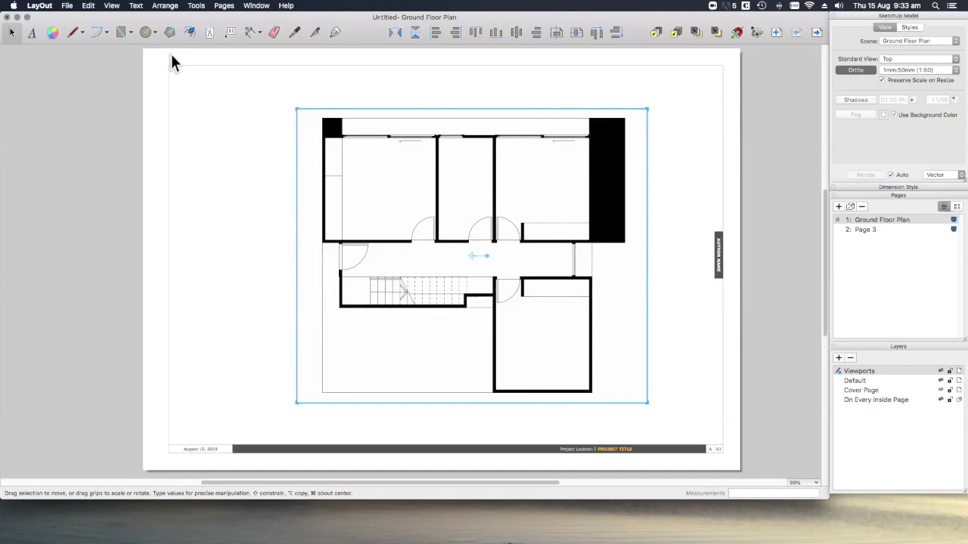
click(211, 112)
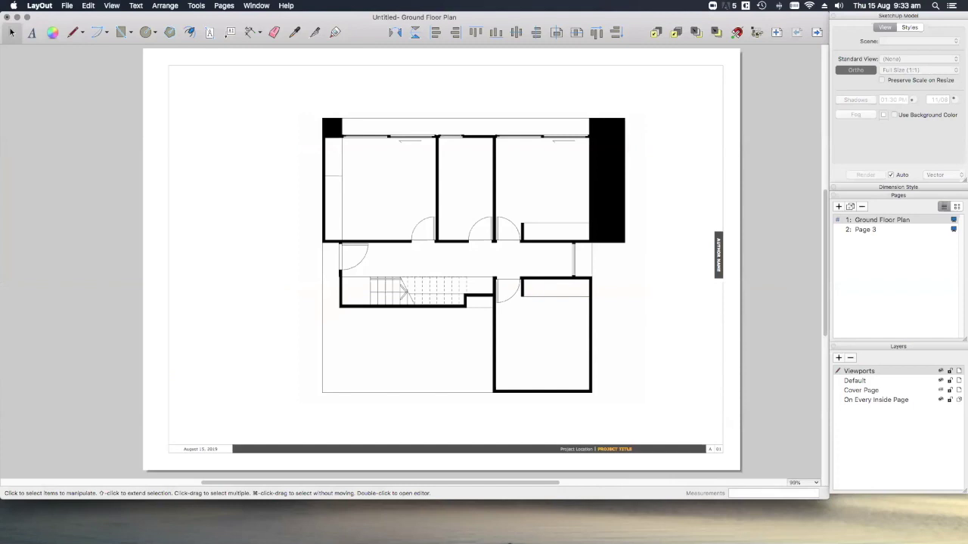
- Remove the front box from the Ground Floor External Walls group and save the SketchUp model
click(672, 529)
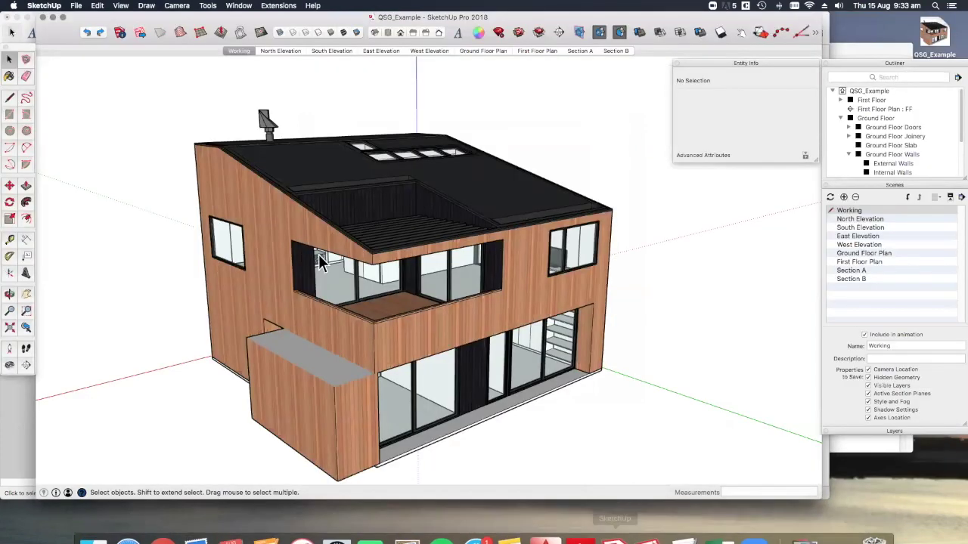
double_click(309, 254)
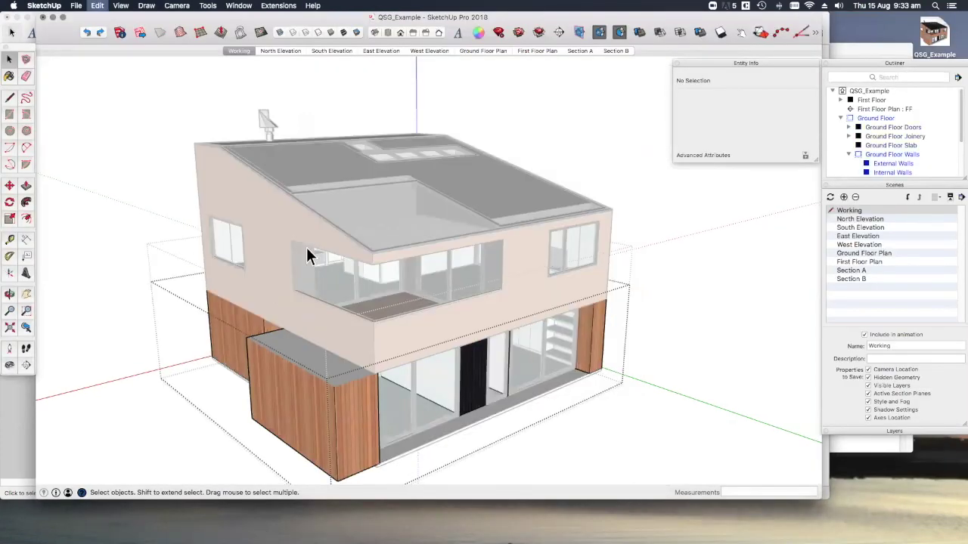
double_click(308, 255)
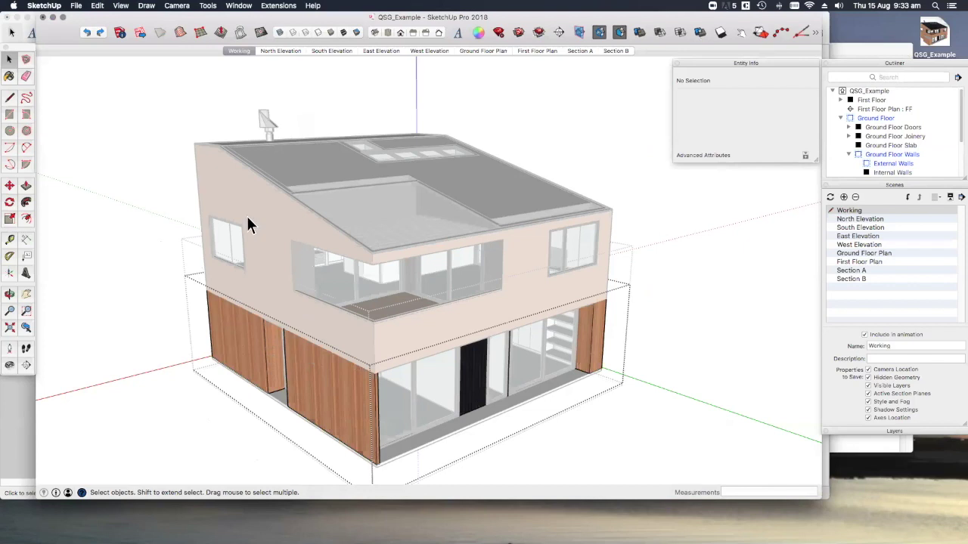
click(151, 93)
click(77, 6)
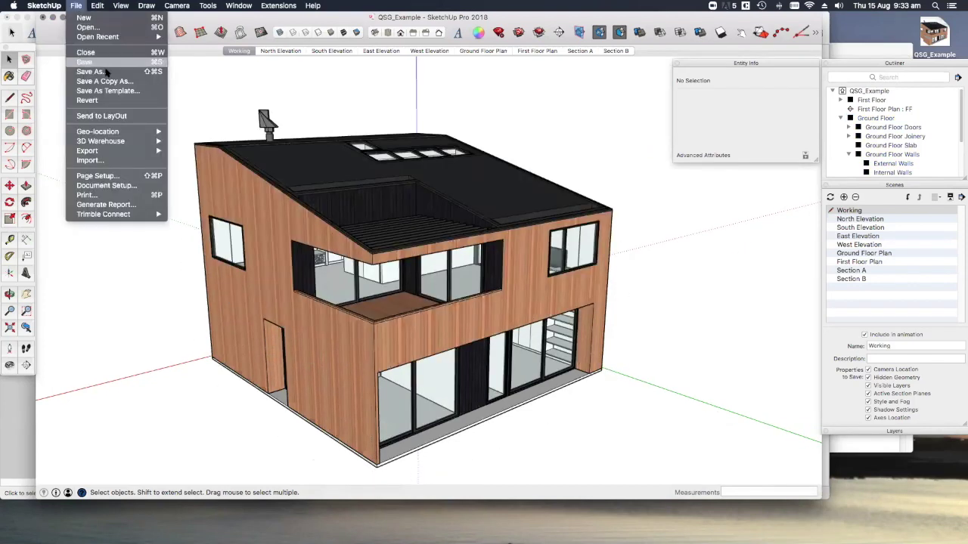
click(105, 65)
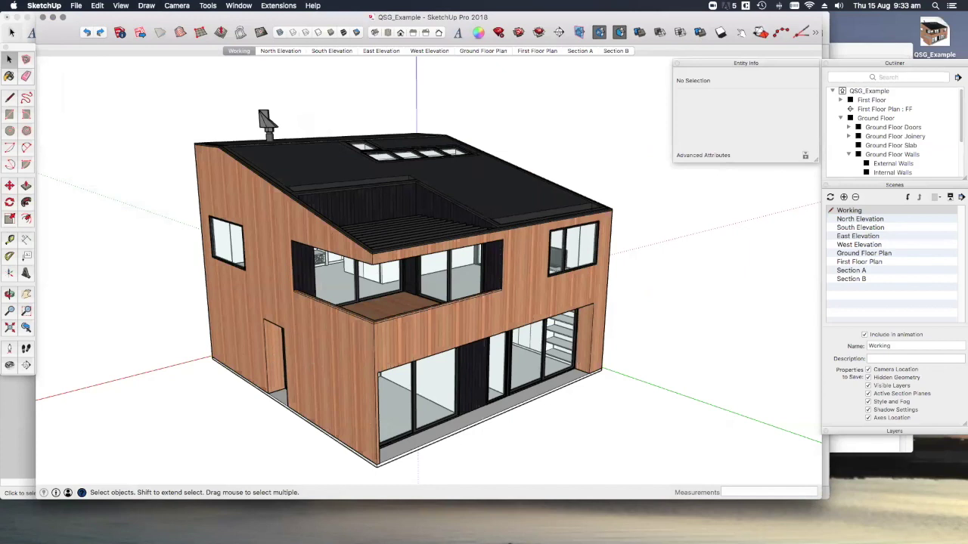
- Update the QSG_Example.skp reference again in Document Setup, then deselect the floor plan viewport
click(648, 523)
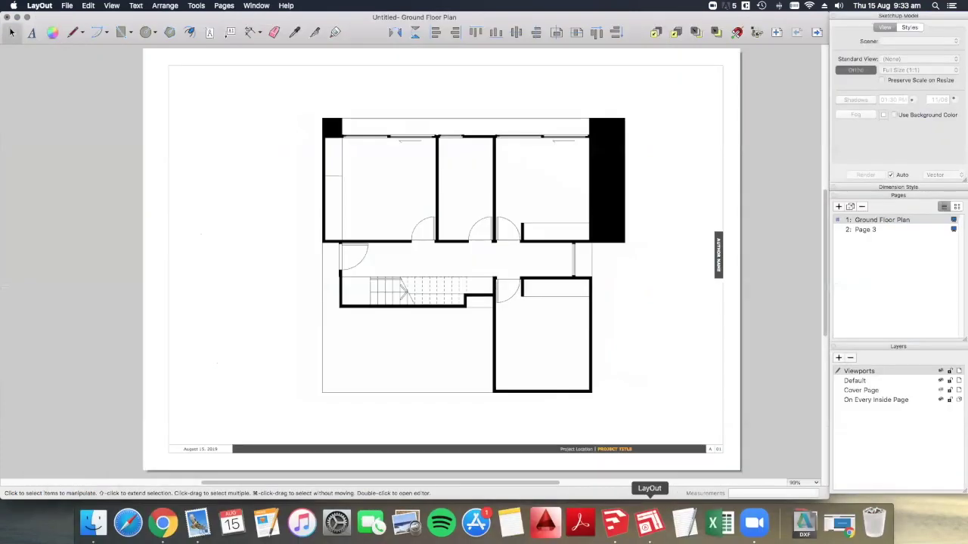
click(65, 6)
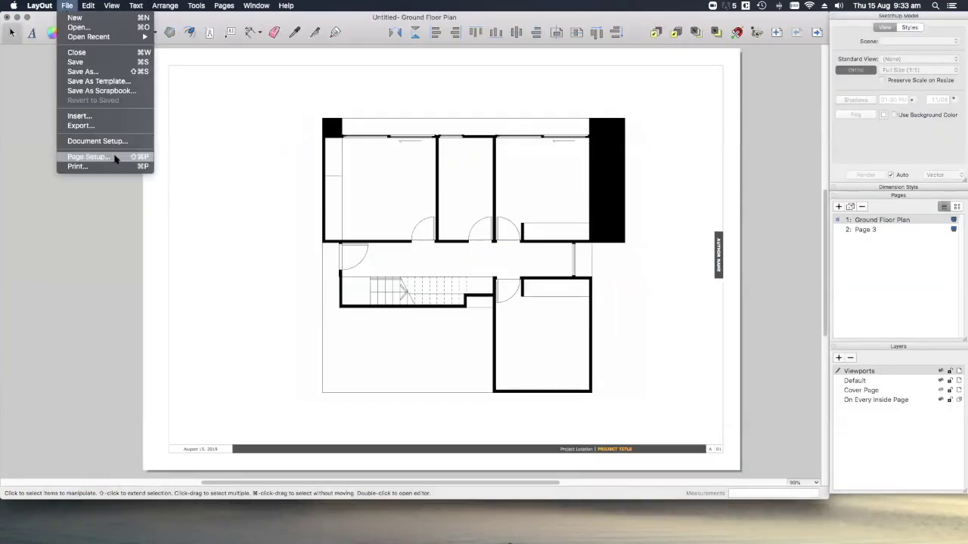
click(97, 141)
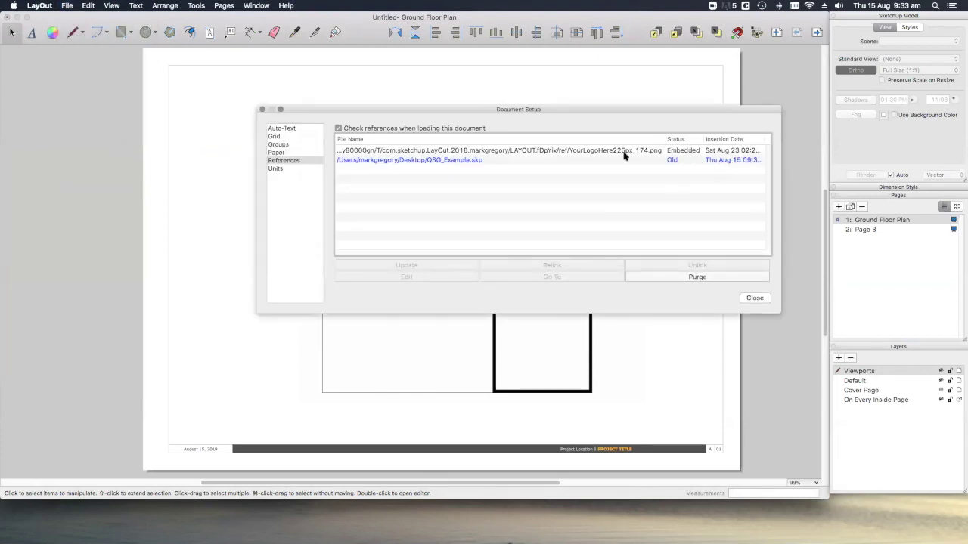
click(677, 161)
click(450, 265)
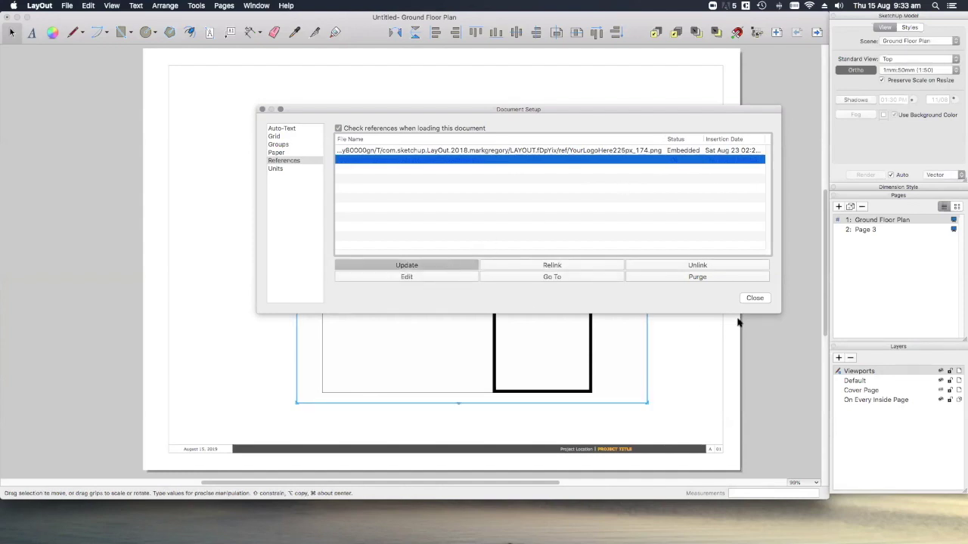
click(758, 300)
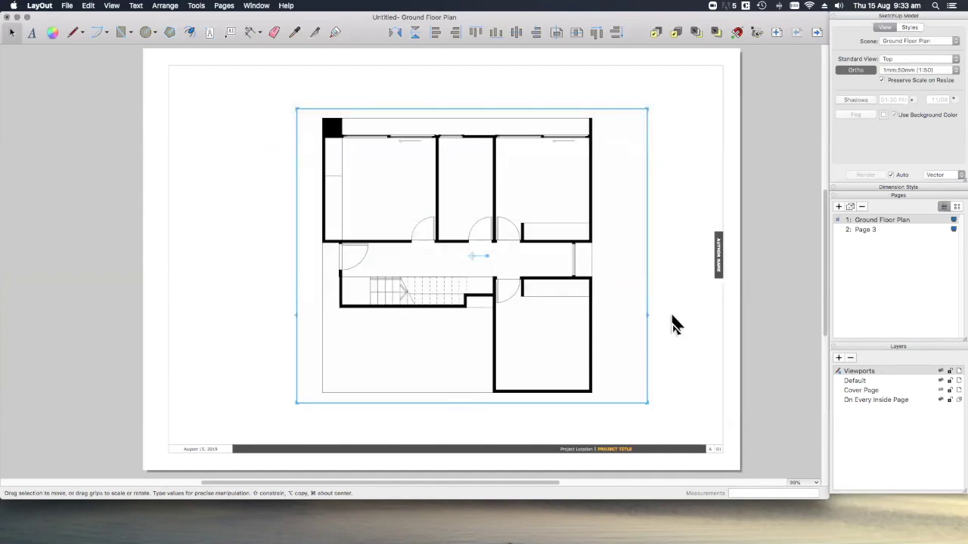
click(683, 191)
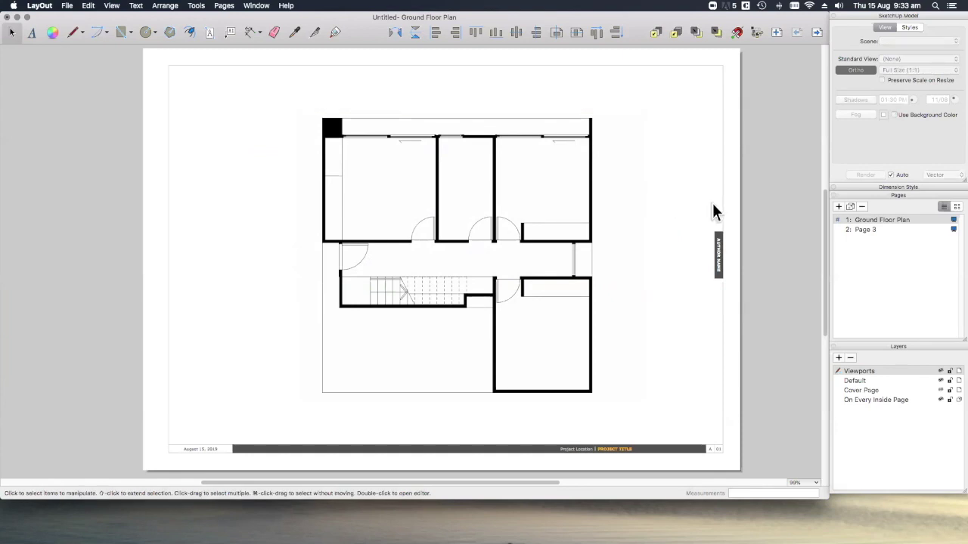
- Rename Page 3 to First Floor Plan
click(864, 230)
right_click(867, 231)
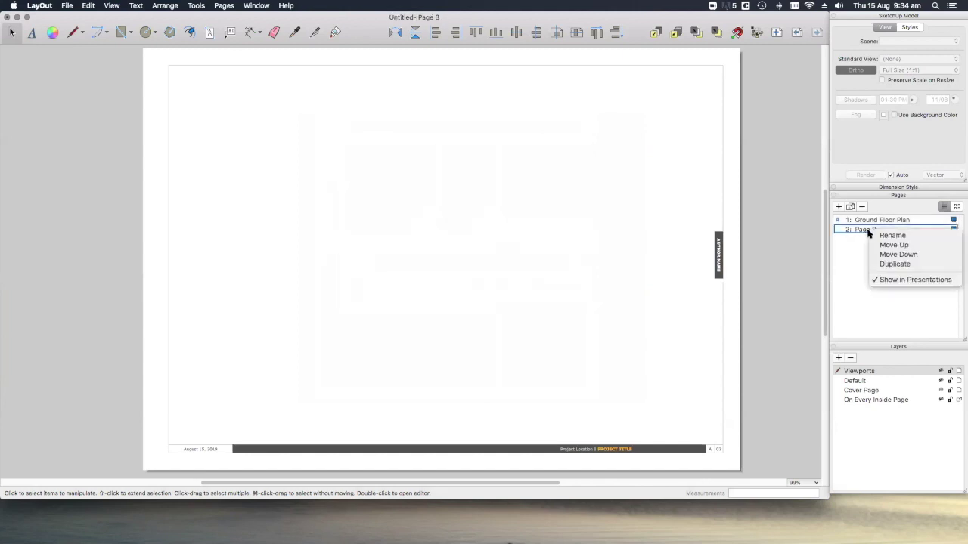
click(892, 235)
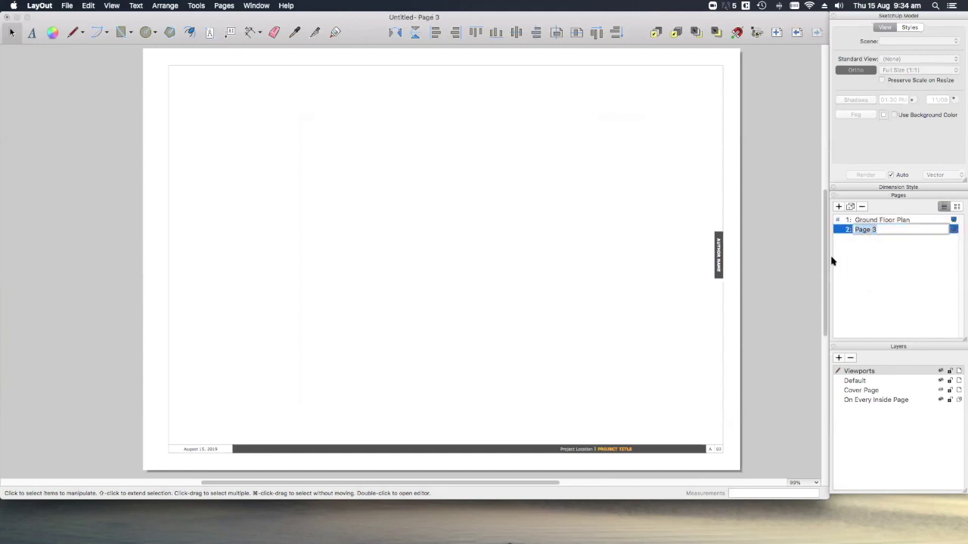
text(First Floor Plan)
key(Return)
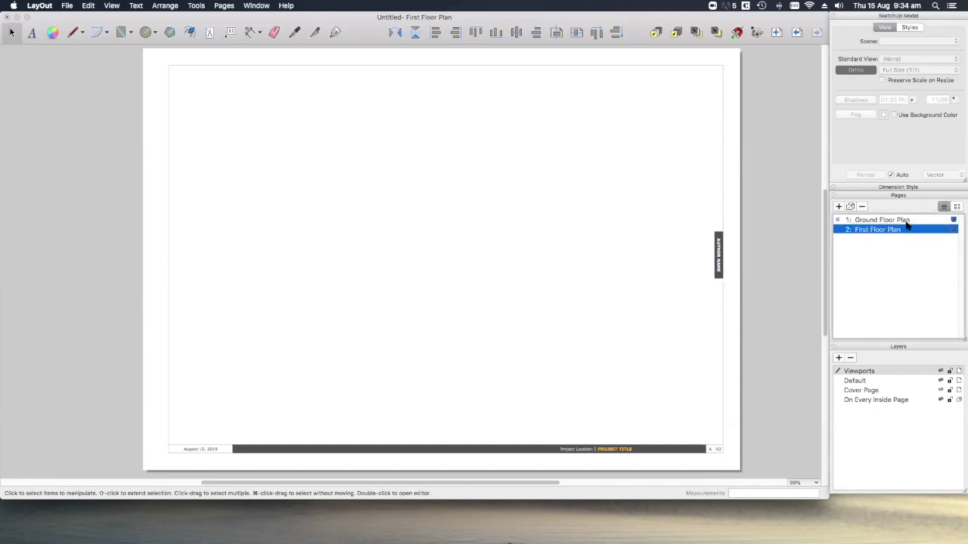
- Paste the ground floor viewport onto the First Floor Plan page and set its scene to First Floor Plan
click(906, 221)
click(542, 133)
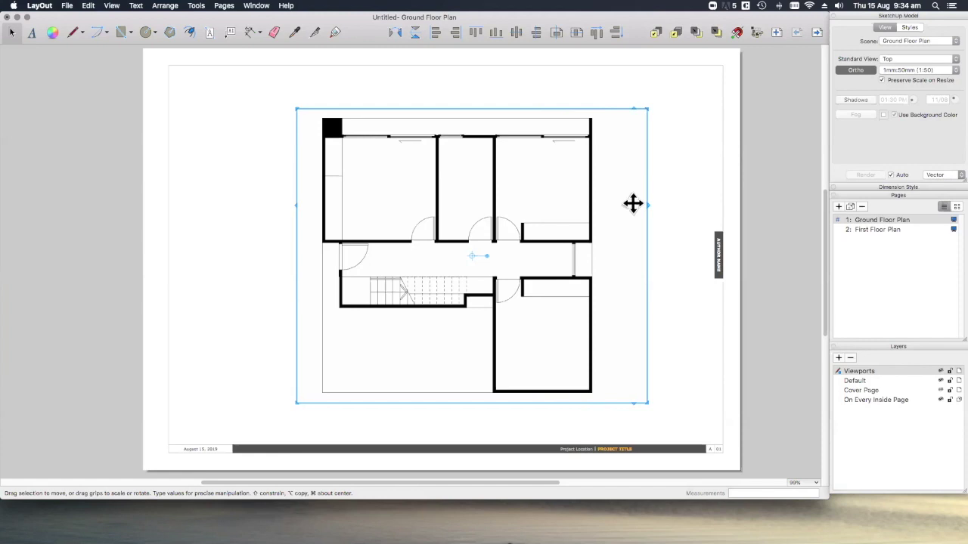
click(696, 219)
click(884, 230)
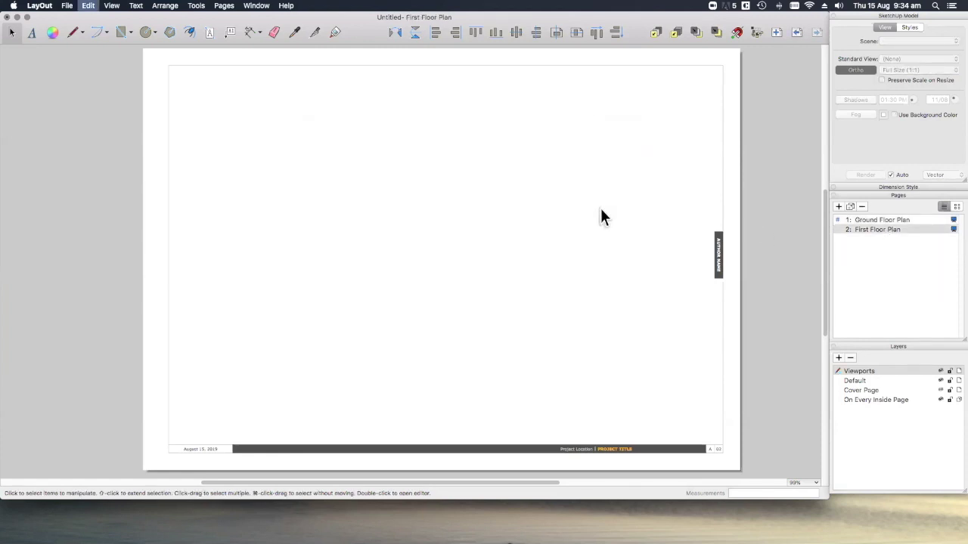
click(600, 208)
click(681, 195)
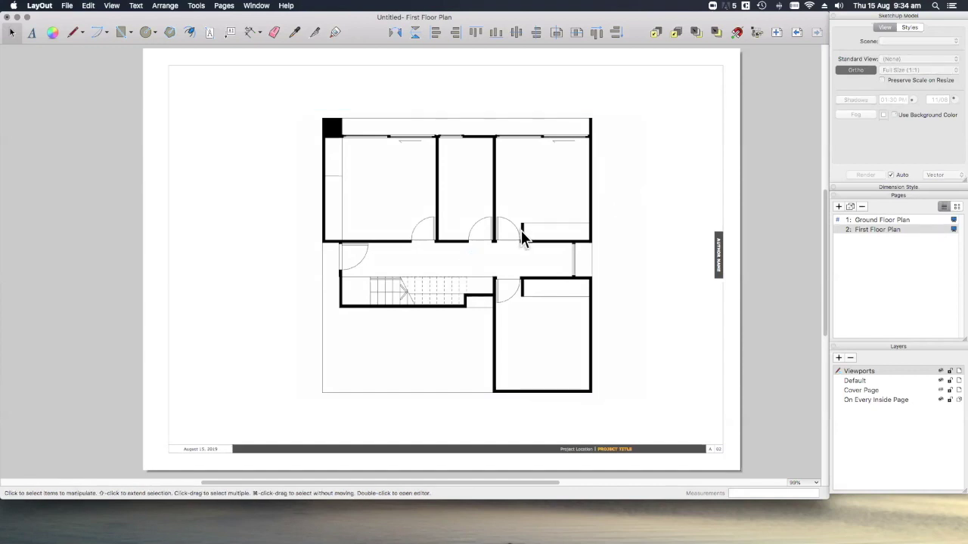
click(521, 228)
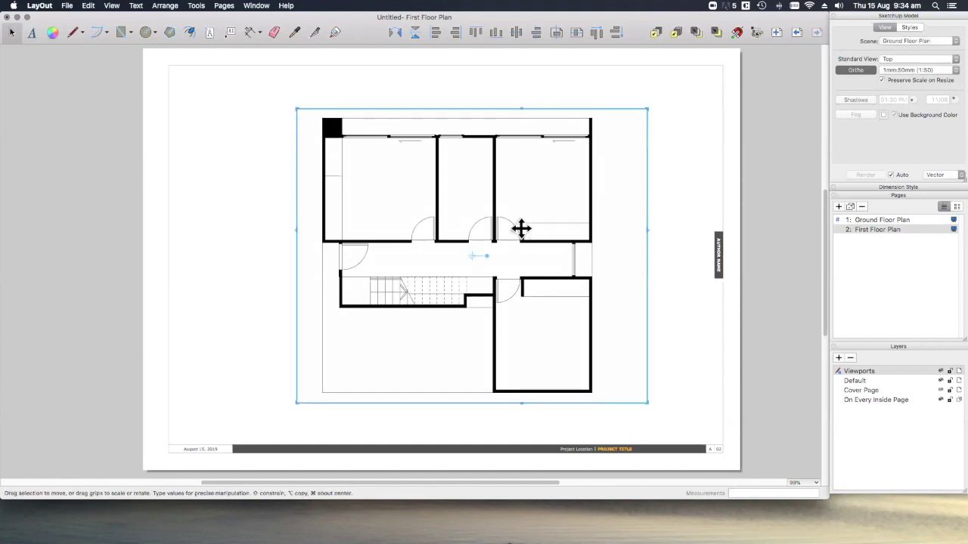
click(927, 42)
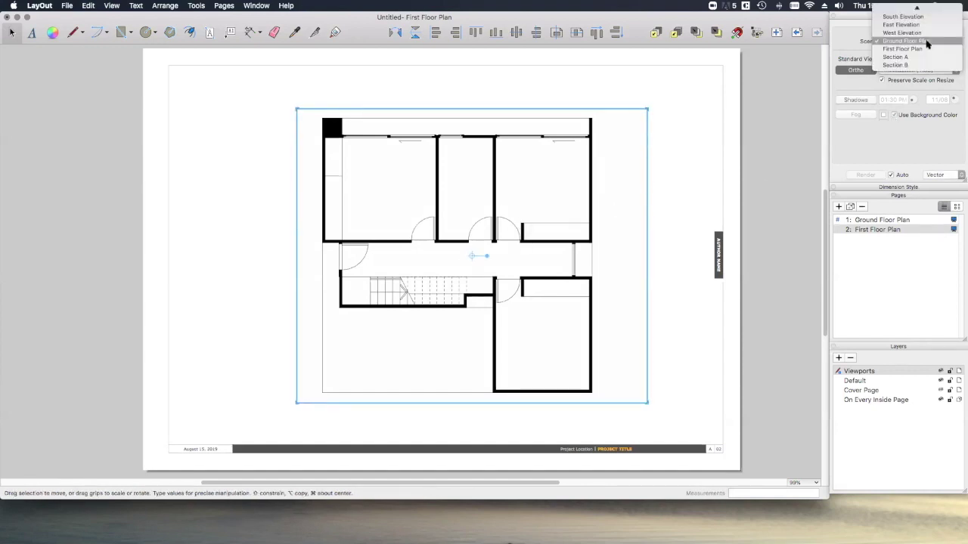
click(923, 49)
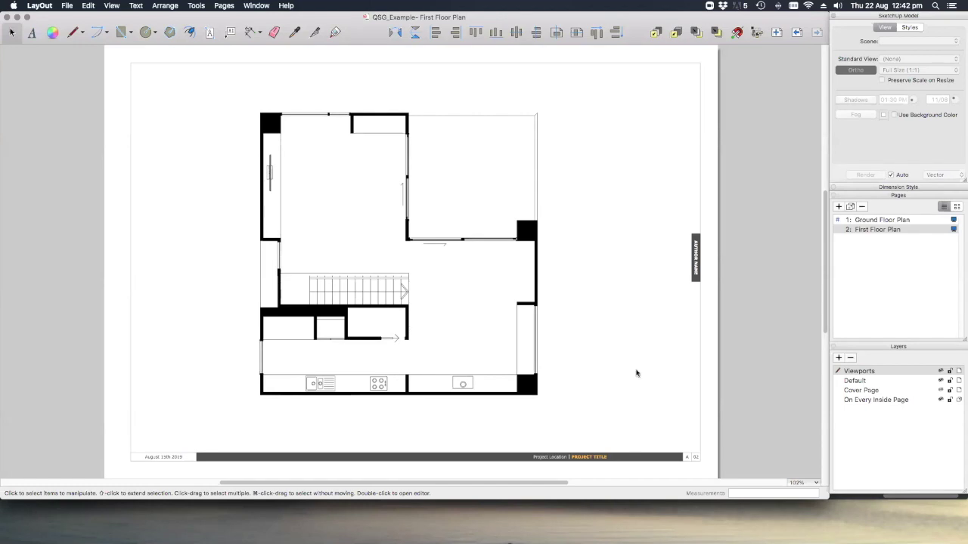
- Add new pages after North Elevation, naming one South Elevation
click(840, 207)
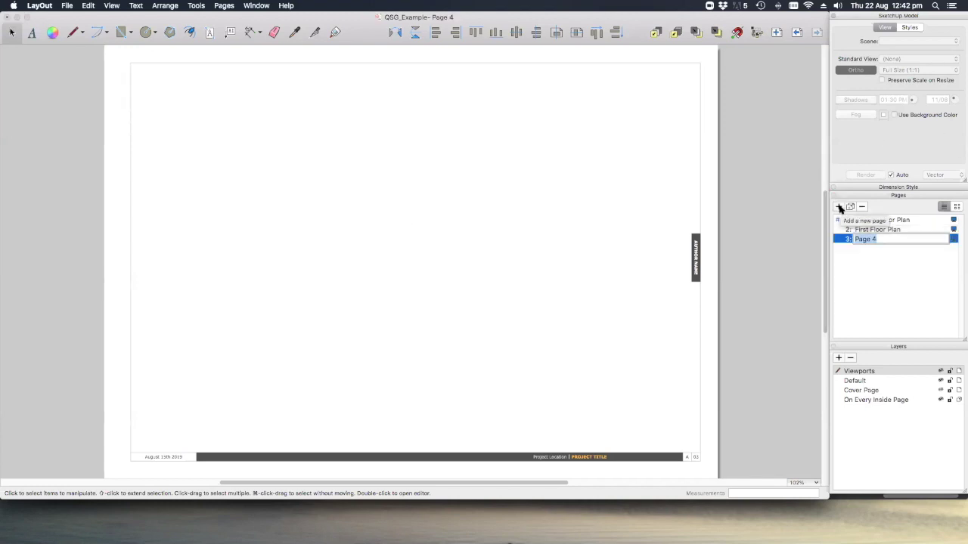
key(BackSpace)
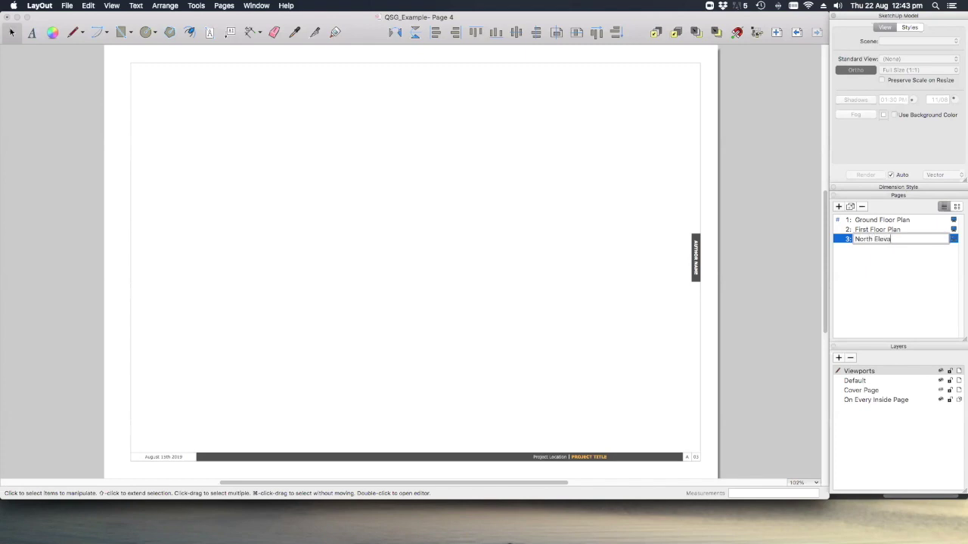
click(838, 207)
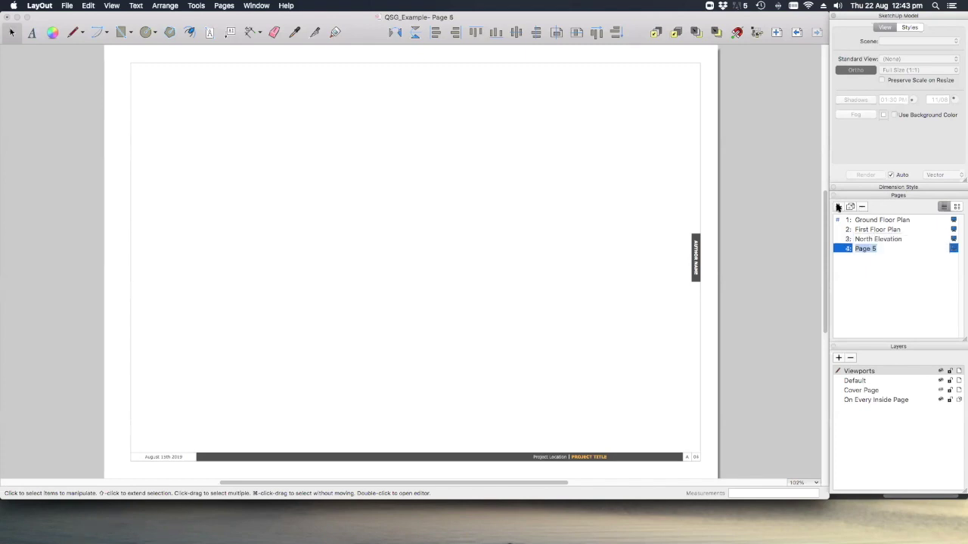
text(South Elevation)
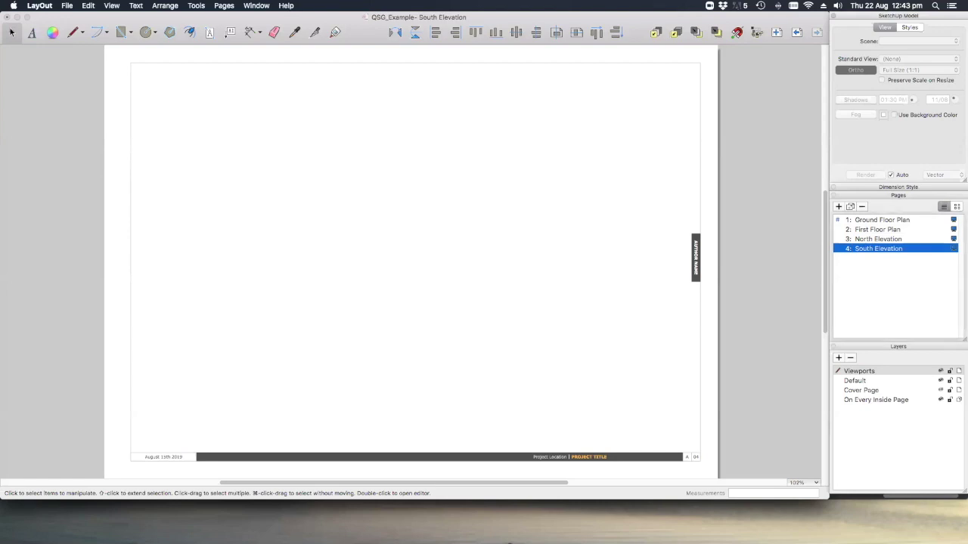
- Add two more pages named East Elevation and West Elevation
click(837, 206)
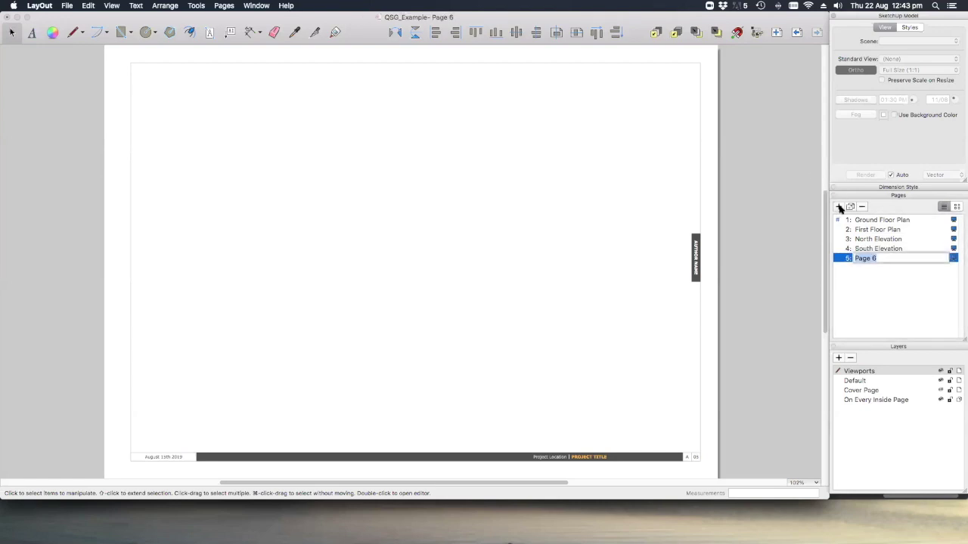
text(East Elevation)
key(Return)
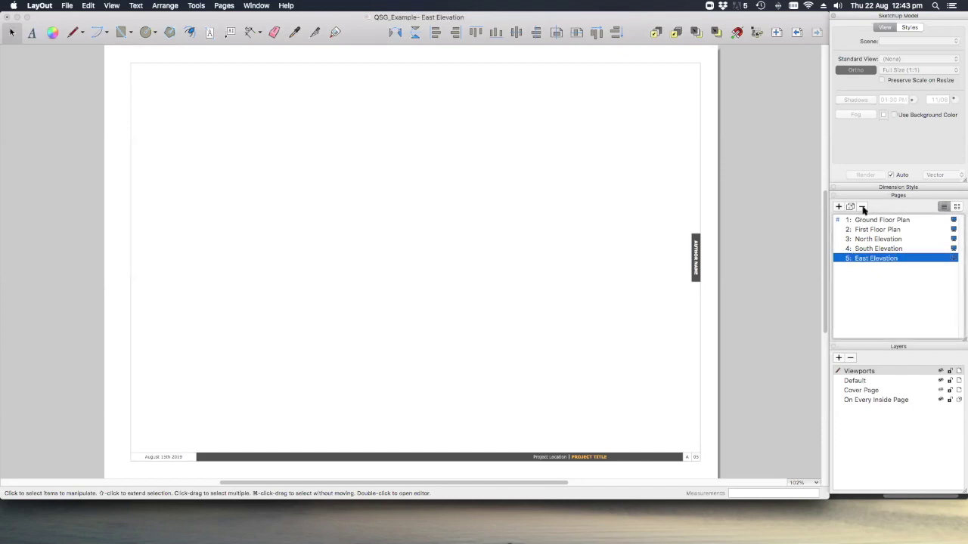
click(837, 207)
text(West Eleva)
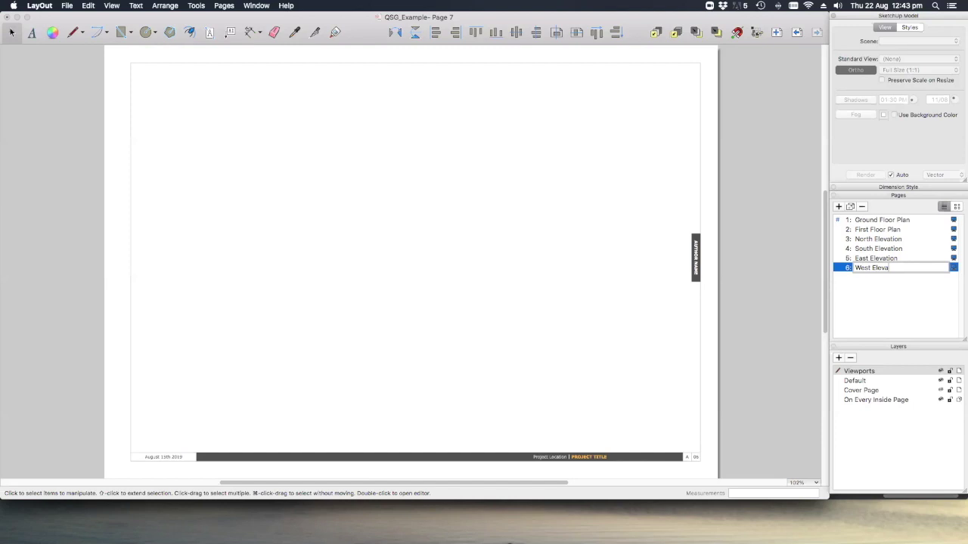
text(tion)
key(Return)
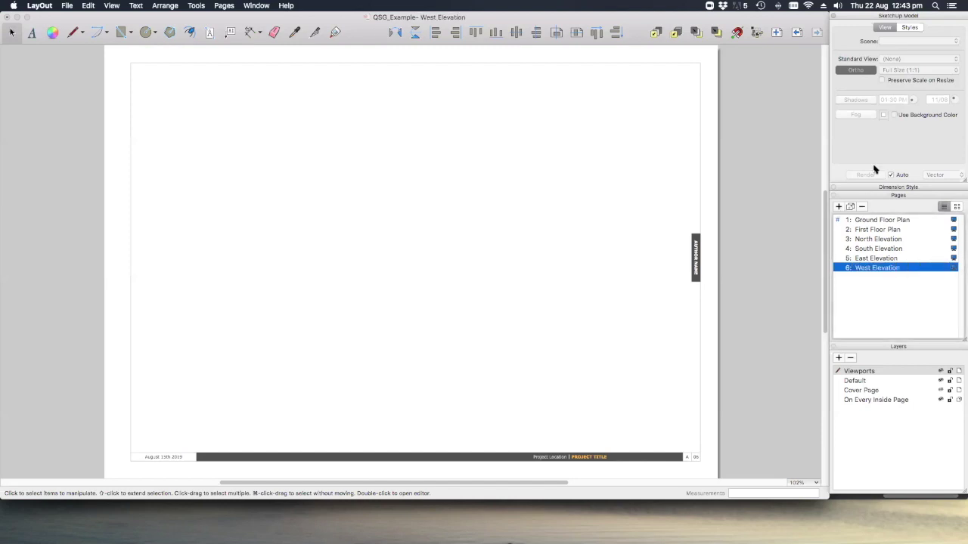
- Copy the First Floor Plan viewport onto the North Elevation page and set its scene to North Elevation
click(871, 229)
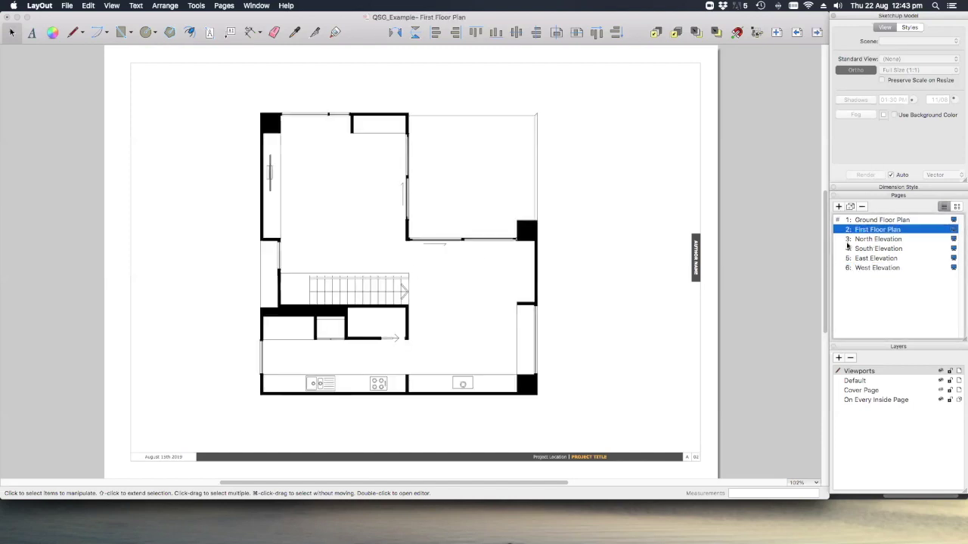
click(522, 240)
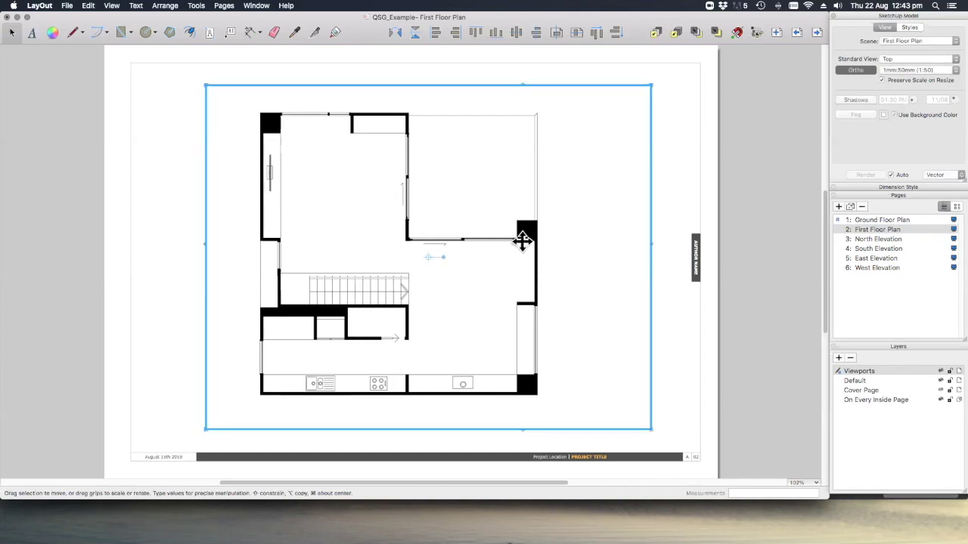
key(super+c)
click(779, 266)
click(857, 239)
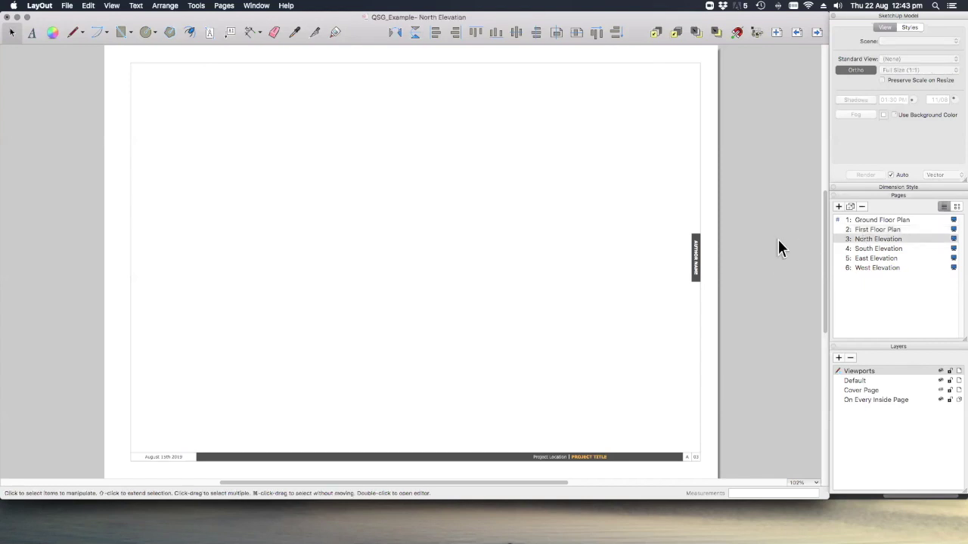
key(super+v)
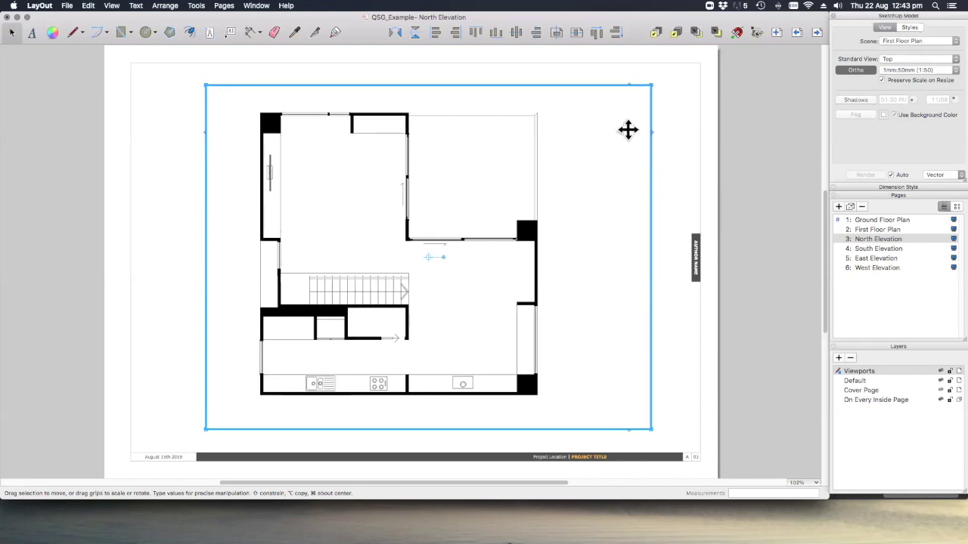
click(933, 41)
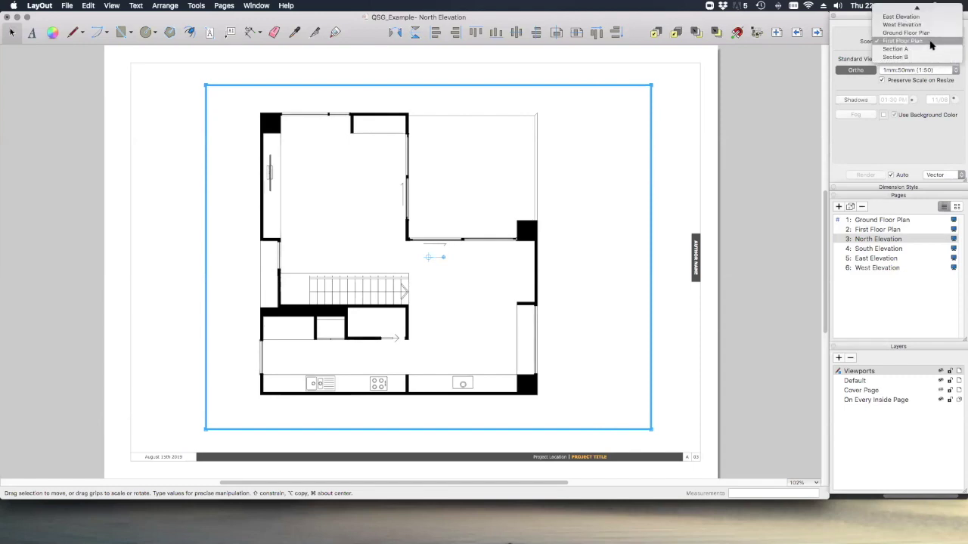
click(910, 27)
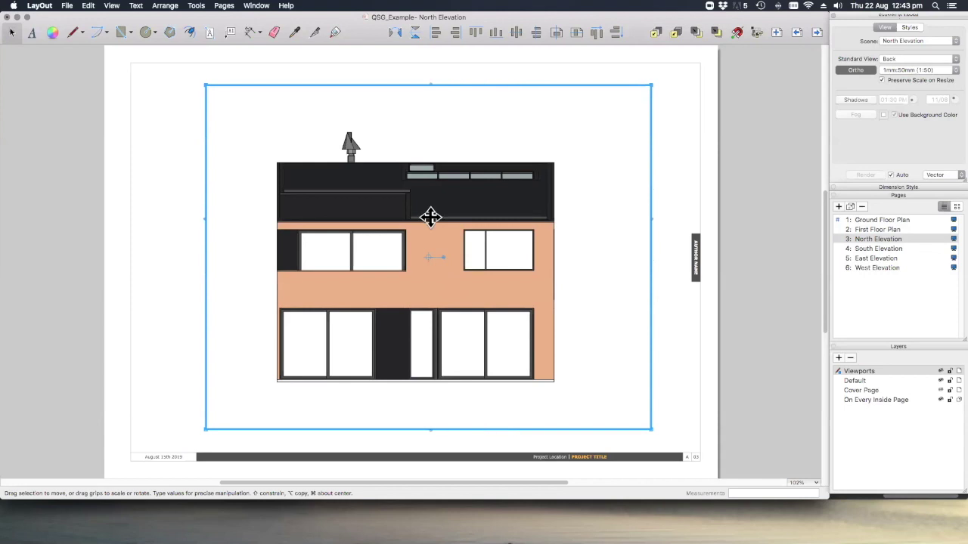
- Render the North Elevation viewport as Raster and zoom in to check the cladding textures
click(941, 176)
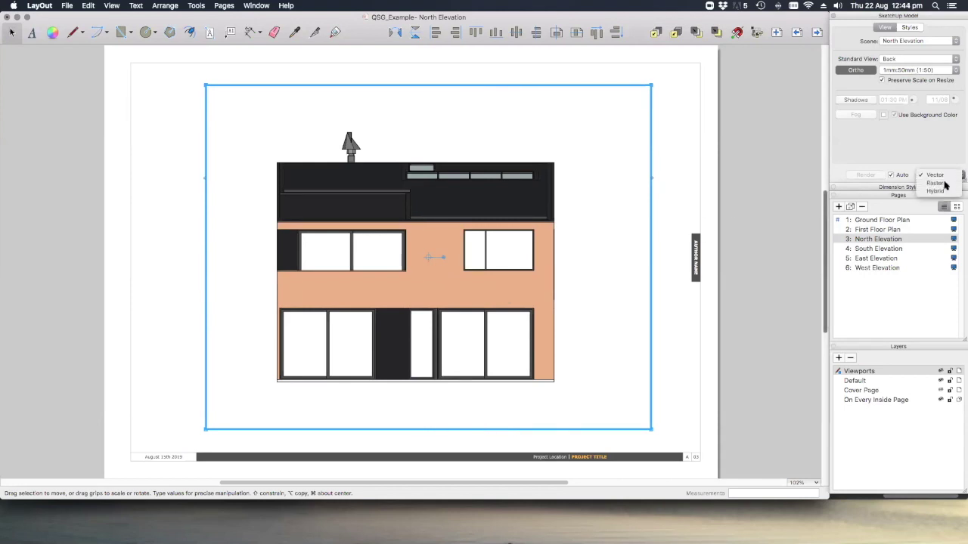
click(943, 186)
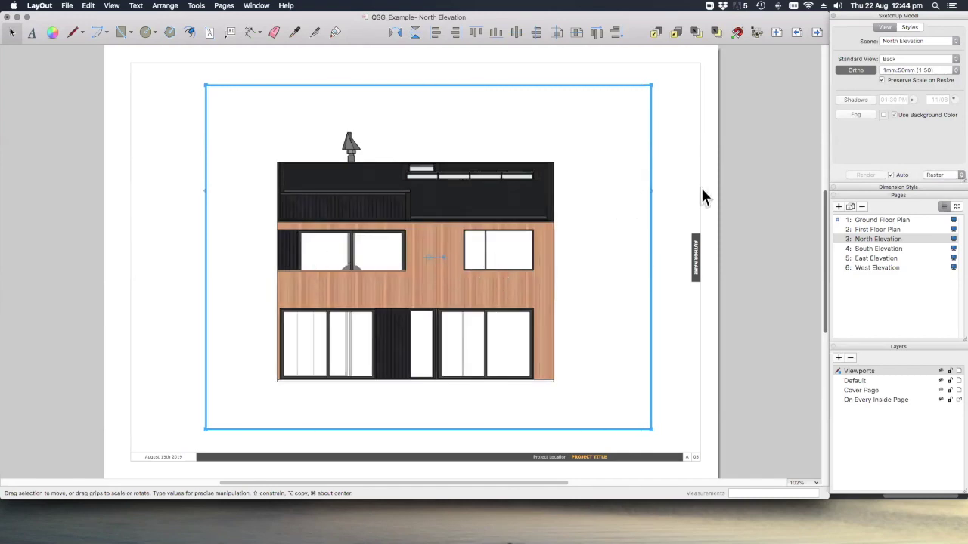
click(683, 199)
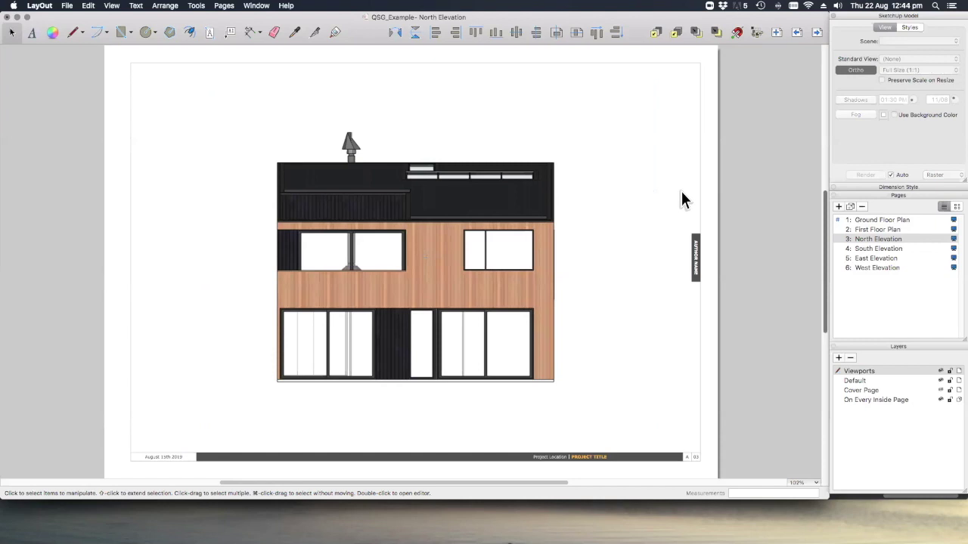
scroll(537, 262, up, 5)
scroll(527, 264, up, 8)
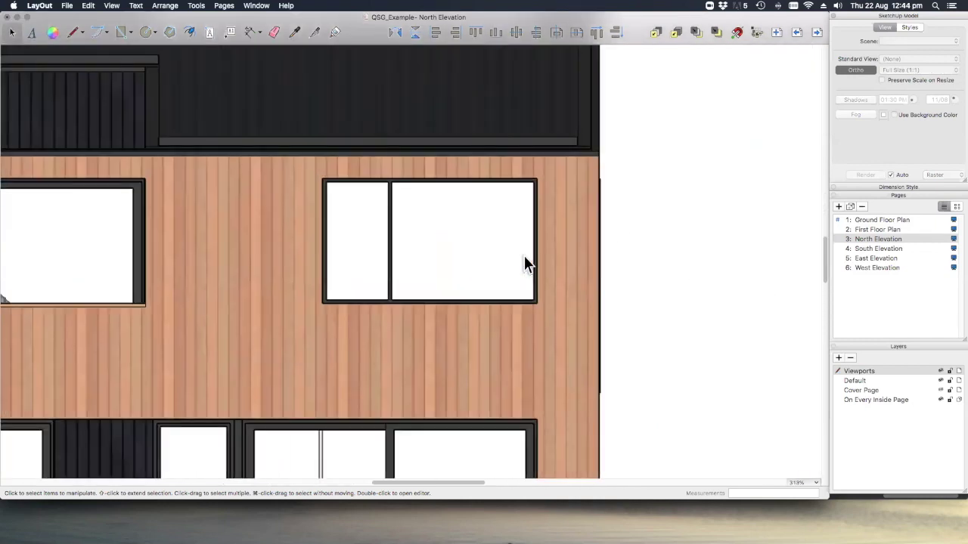
scroll(527, 264, up, 3)
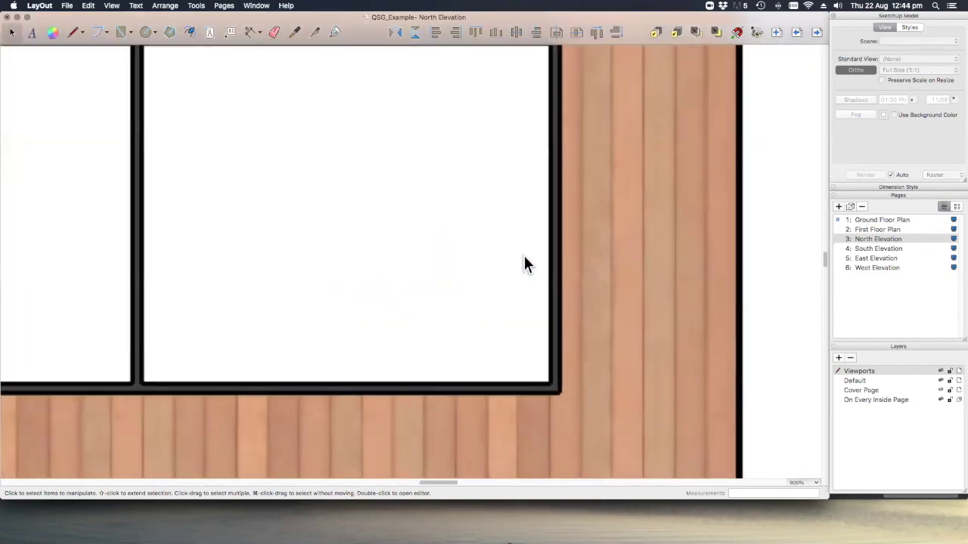
scroll(527, 264, down, 5)
scroll(611, 165, up, 3)
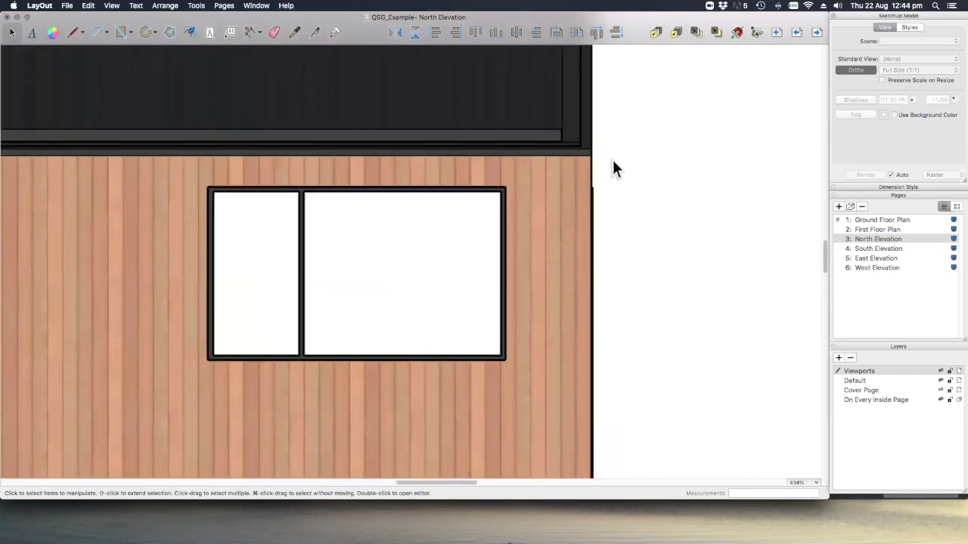
- Switch the North Elevation viewport to Hybrid rendering and accept the warning
click(507, 217)
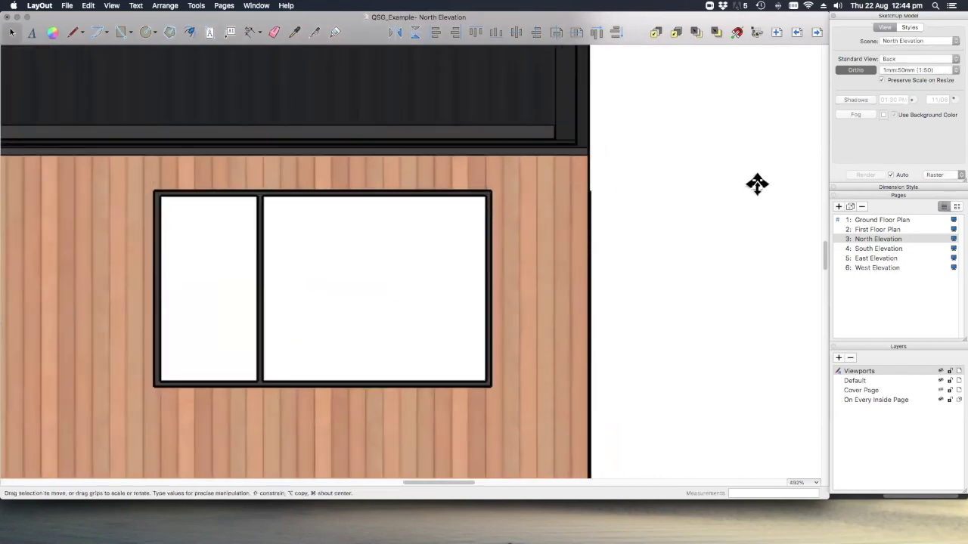
click(935, 175)
click(942, 184)
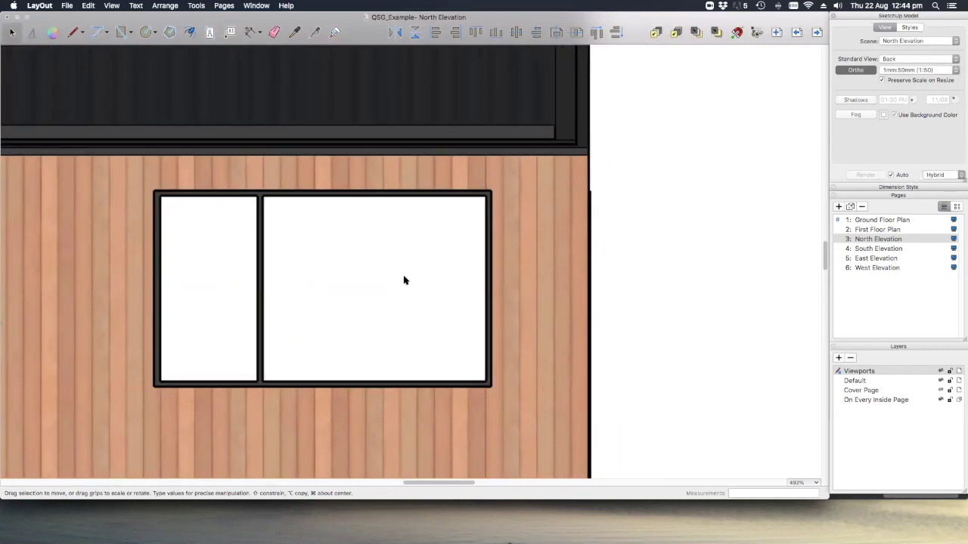
click(558, 203)
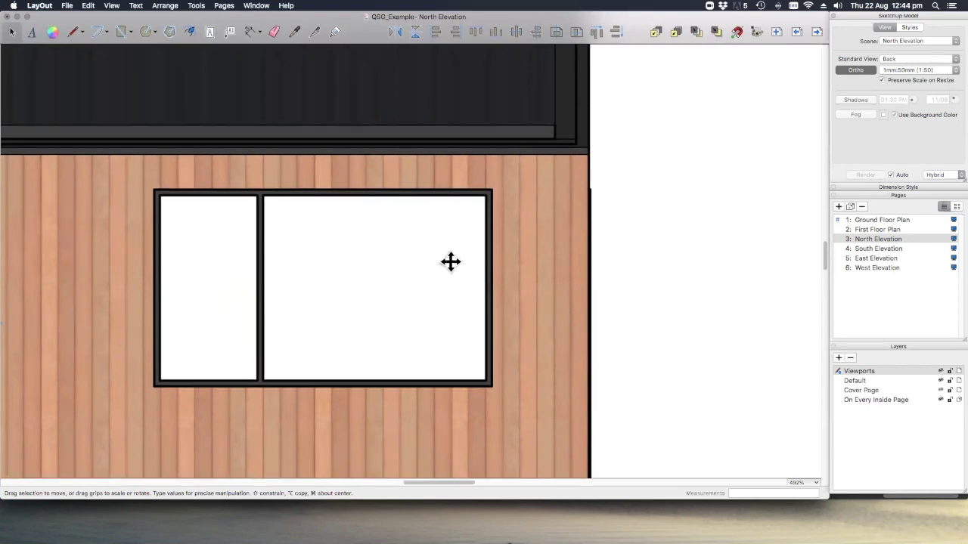
scroll(458, 262, down, 5)
scroll(461, 261, down, 4)
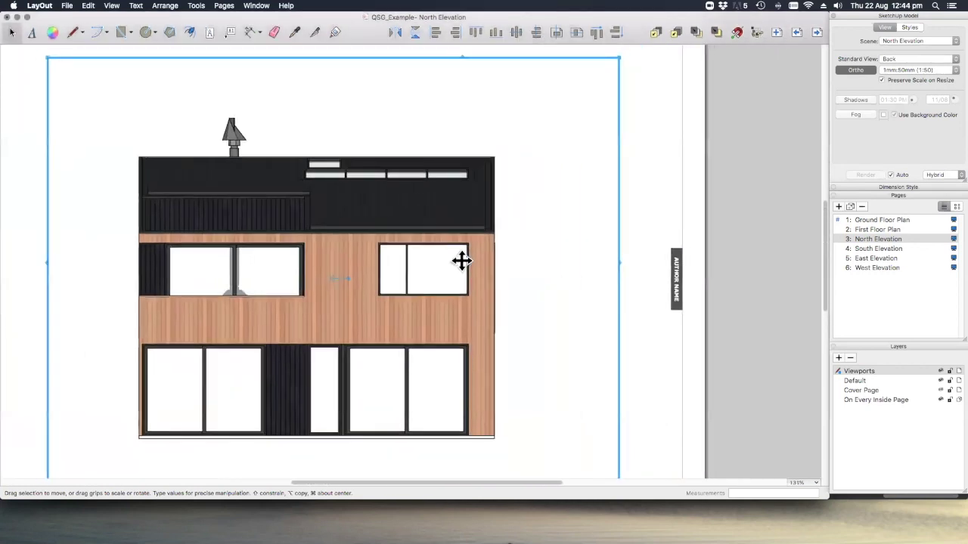
scroll(461, 261, down, 2)
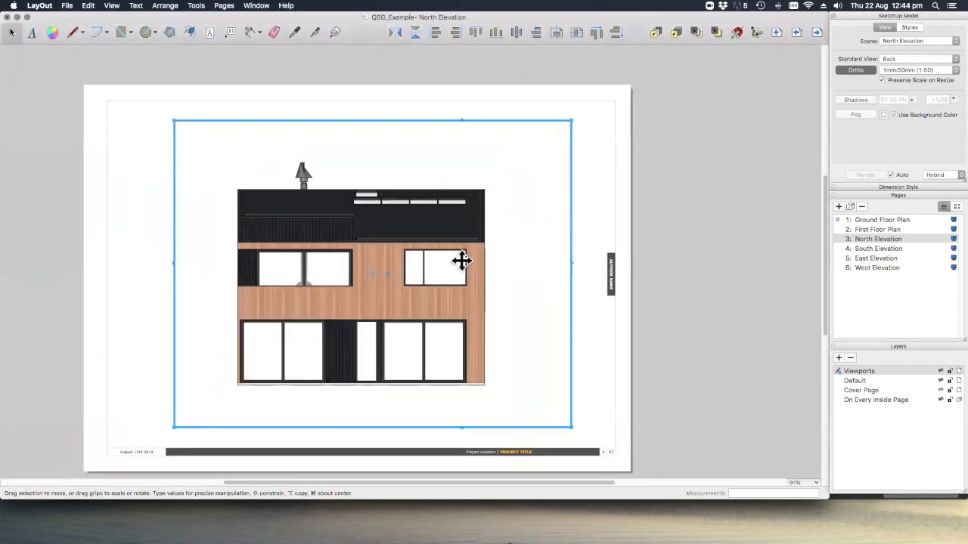
click(694, 242)
- Copy the North Elevation viewport onto the South Elevation page, showing the South Elevation scene
click(442, 264)
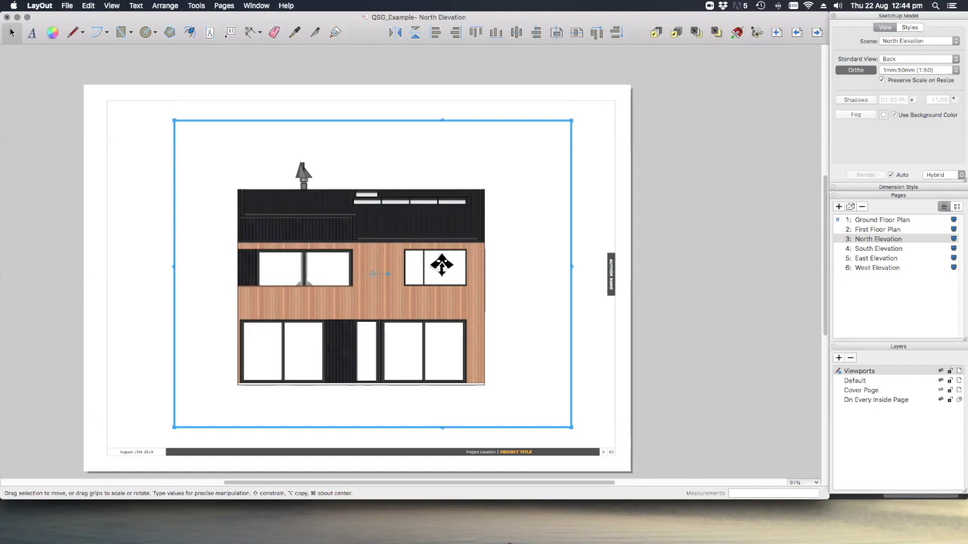
click(898, 248)
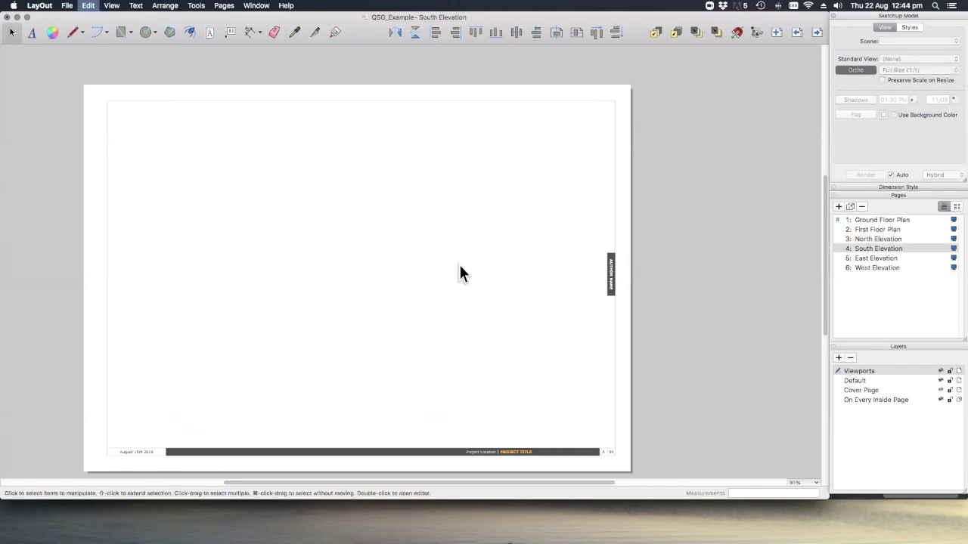
click(461, 273)
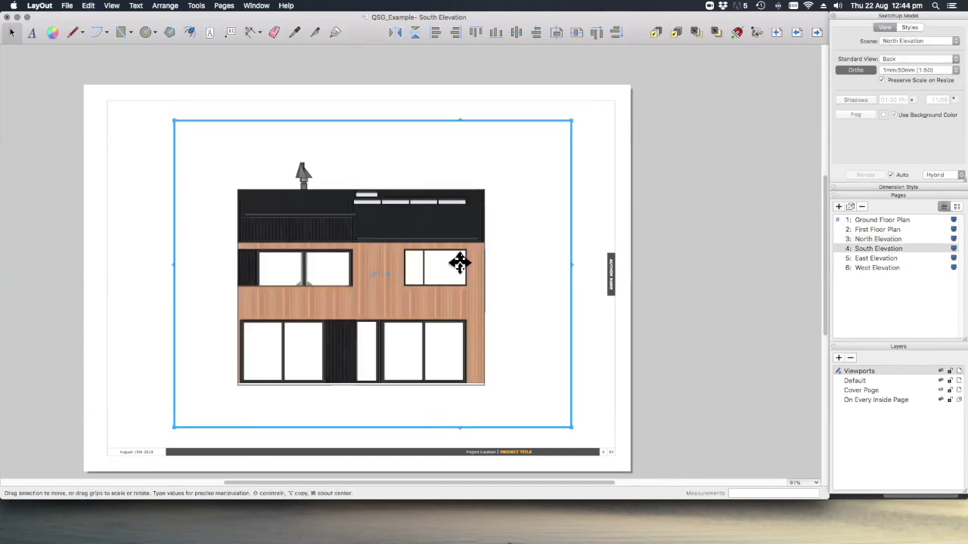
click(904, 42)
click(906, 52)
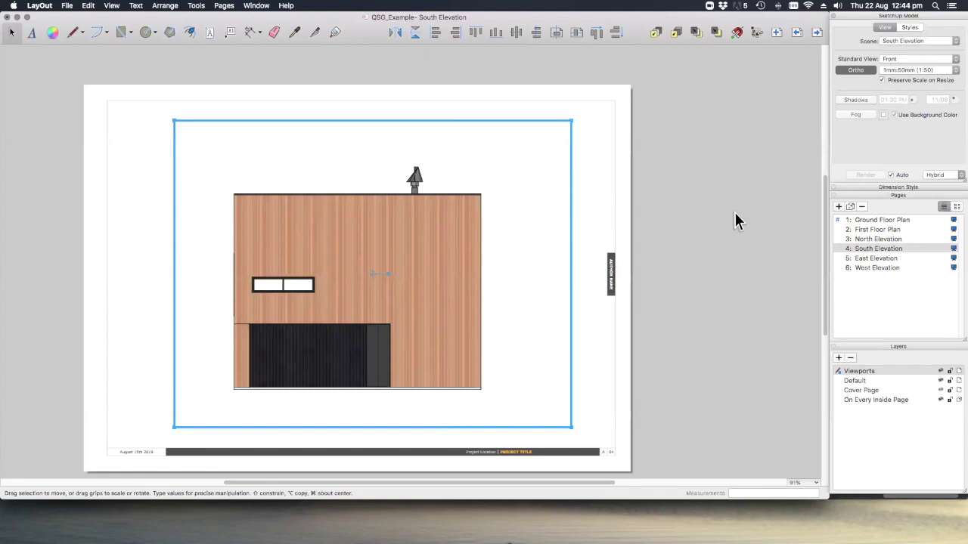
click(734, 214)
- Paste the viewport onto the East Elevation page and set its scene to East Elevation
click(847, 259)
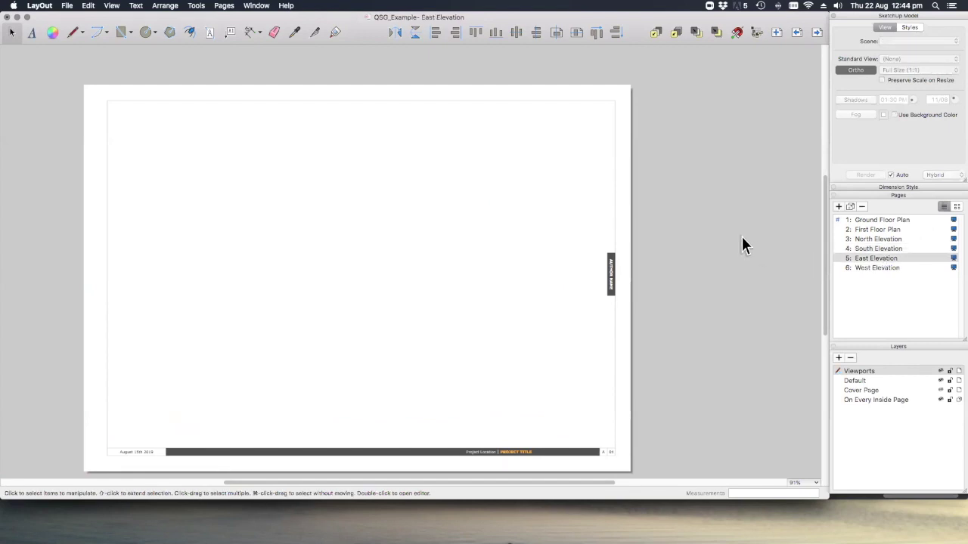
key(super+v)
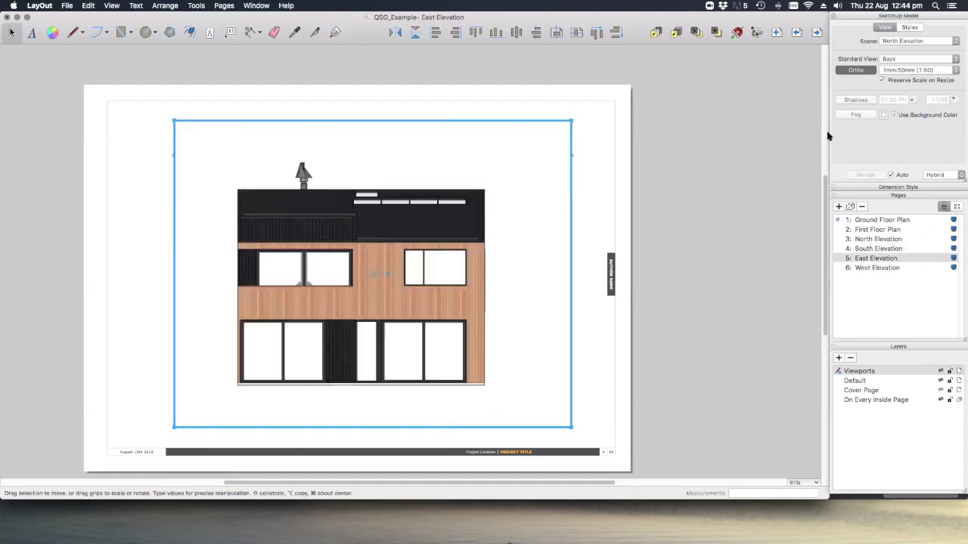
click(910, 42)
click(912, 81)
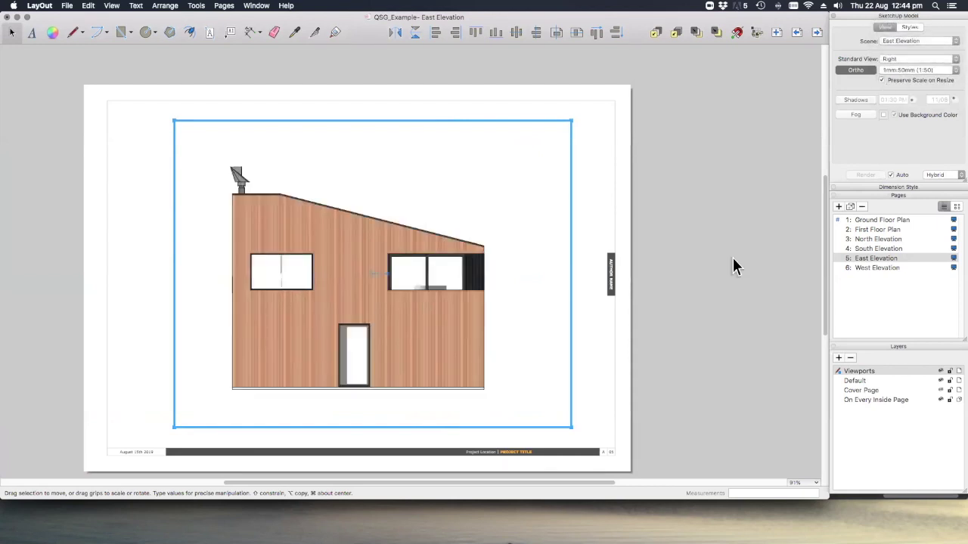
click(803, 266)
- Paste the viewport onto the West Elevation page and set its scene to West Elevation
click(882, 267)
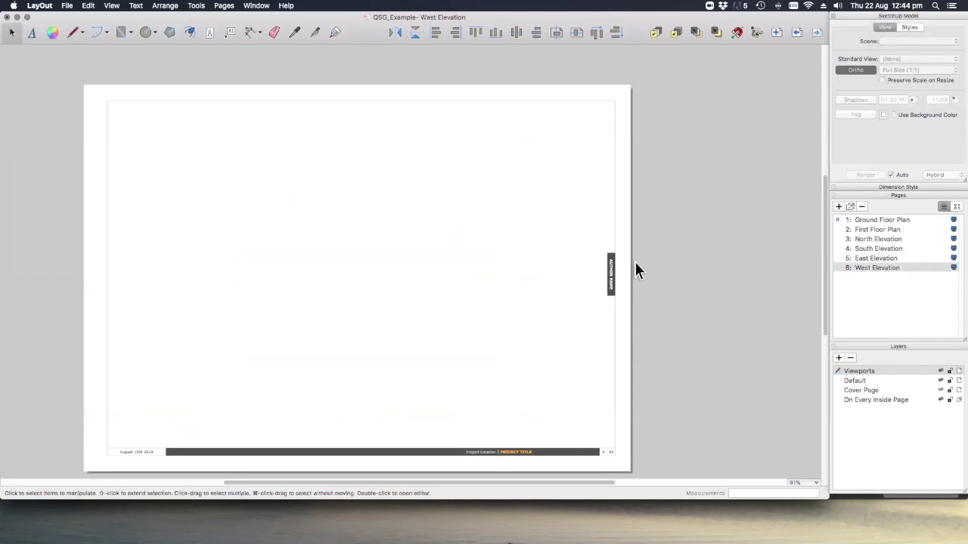
key(super+v)
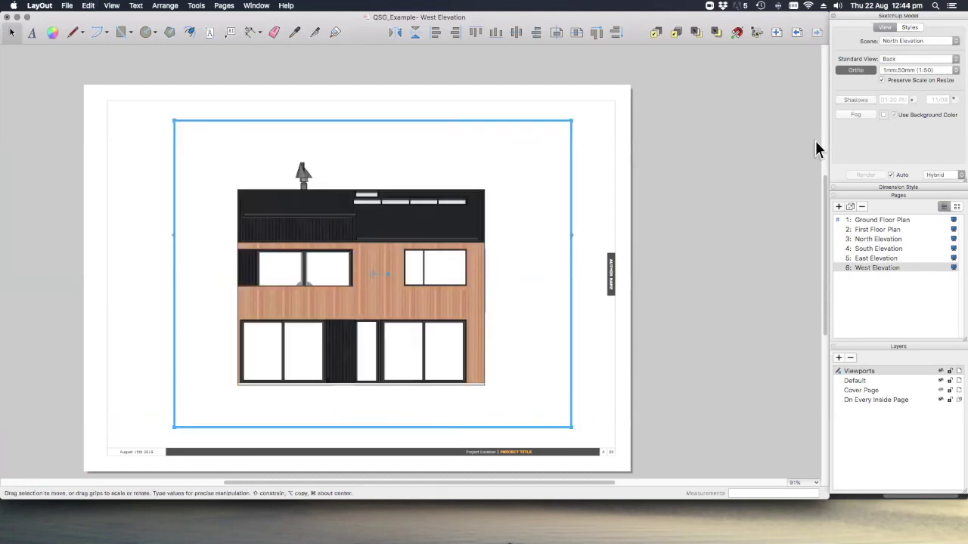
click(912, 41)
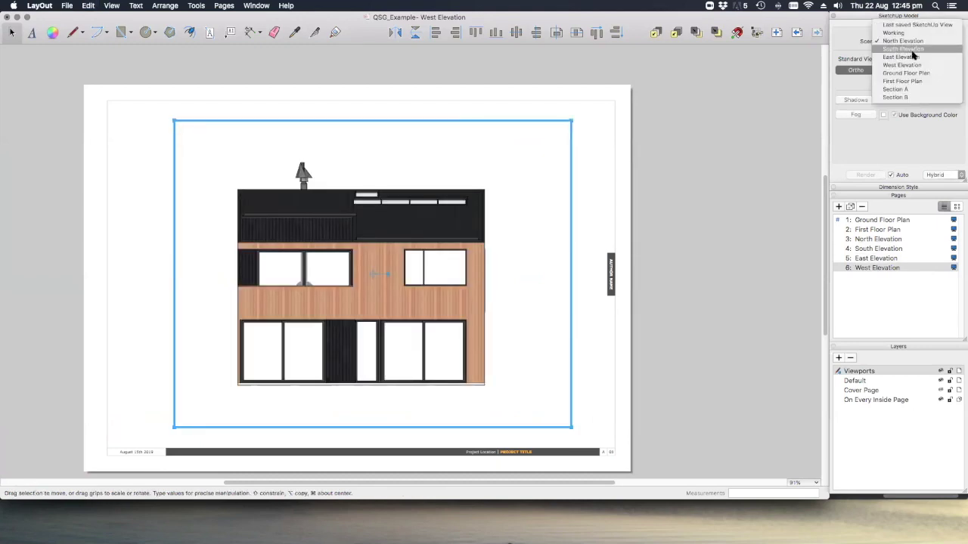
click(902, 65)
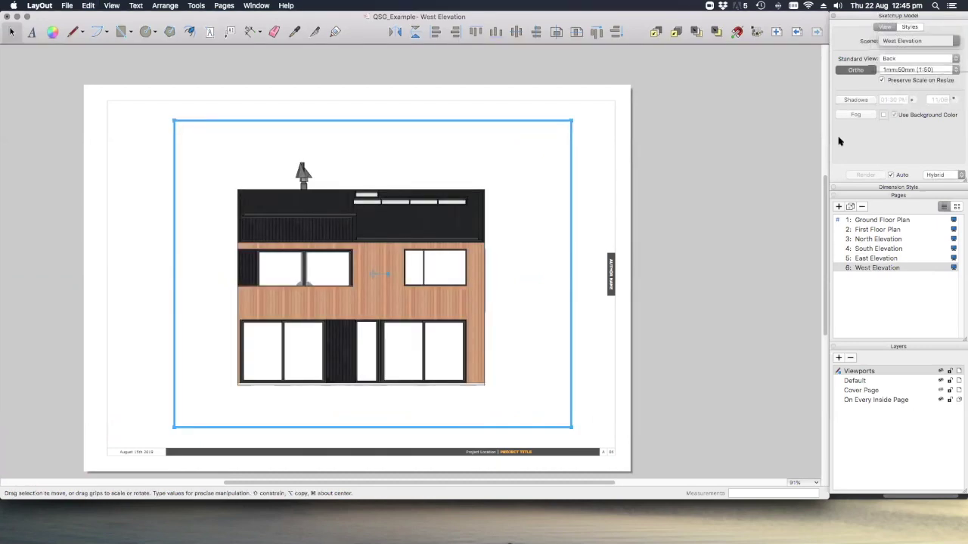
click(733, 202)
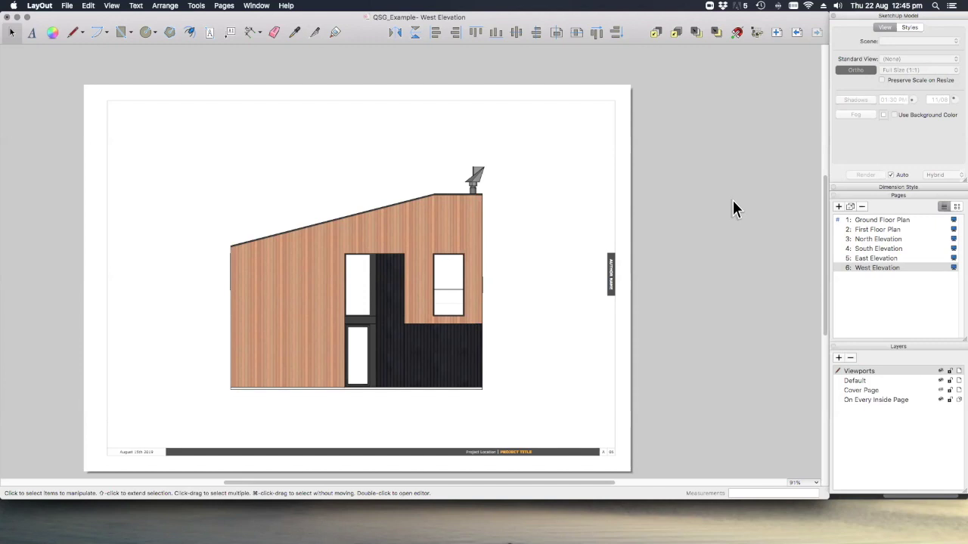
- Add two new pages after West Elevation, named Section A and Section B
click(839, 206)
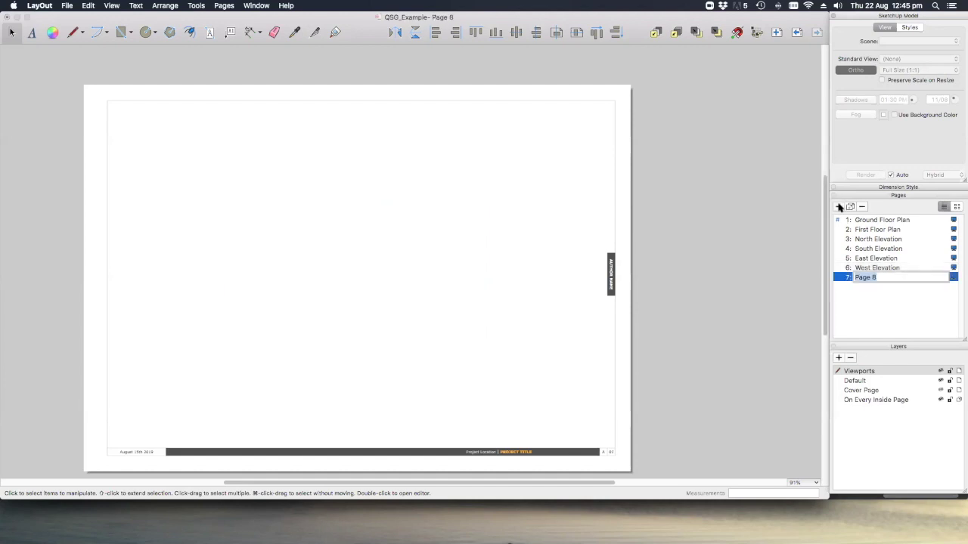
text(Section A)
key(Return)
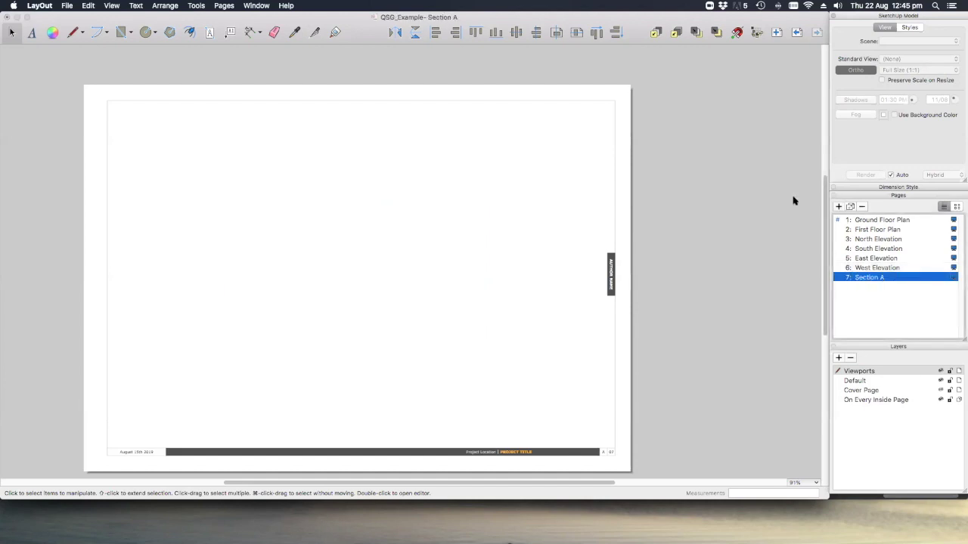
click(840, 206)
text(Section B)
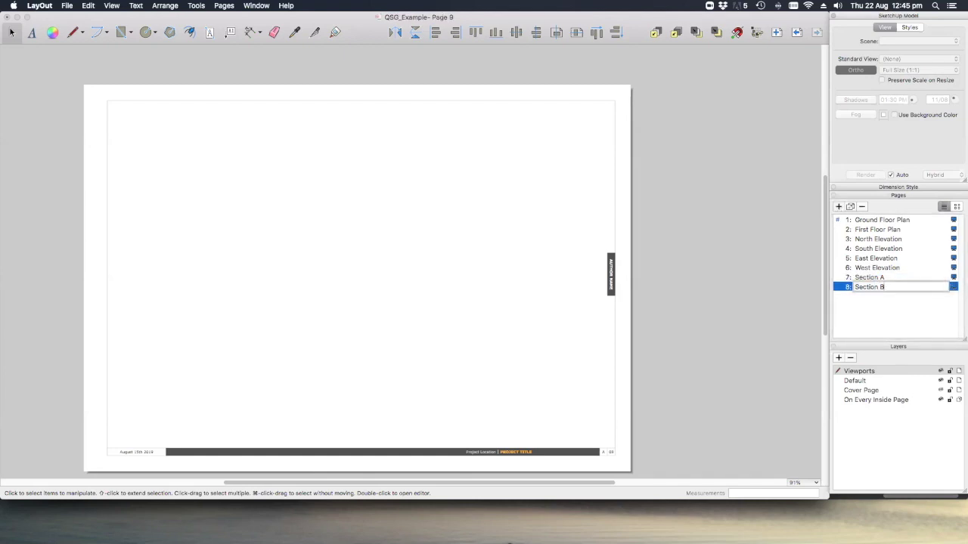
key(Return)
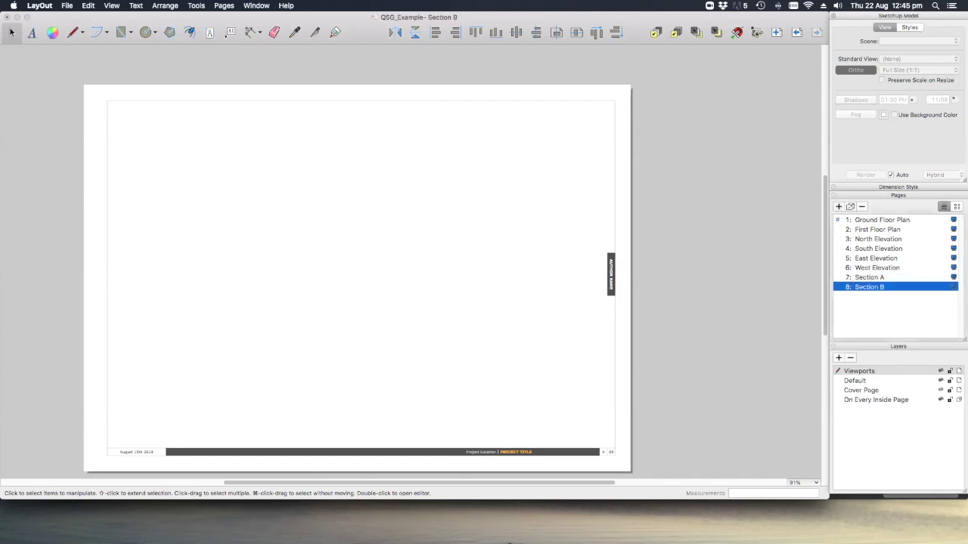
- Paste the elevation viewport onto the Section A page
click(876, 277)
key(super+c)
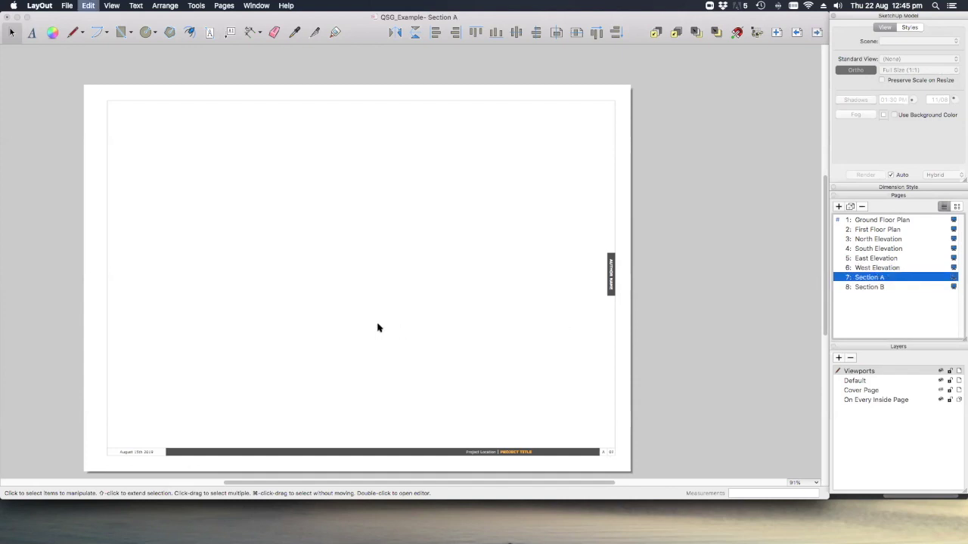
key(super+v)
- Show the Section A scene in the viewport, narrow it from the right, and centre it on the sheet
click(931, 42)
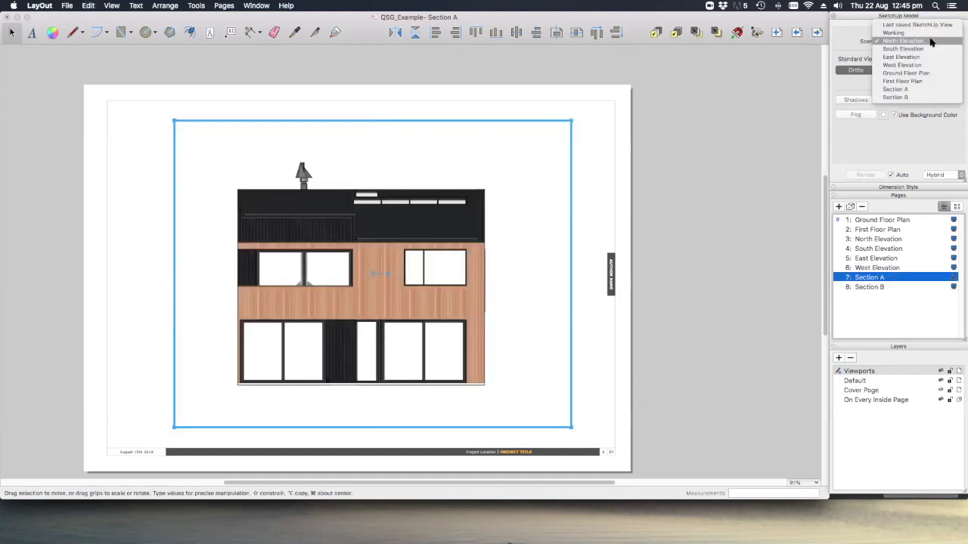
click(920, 89)
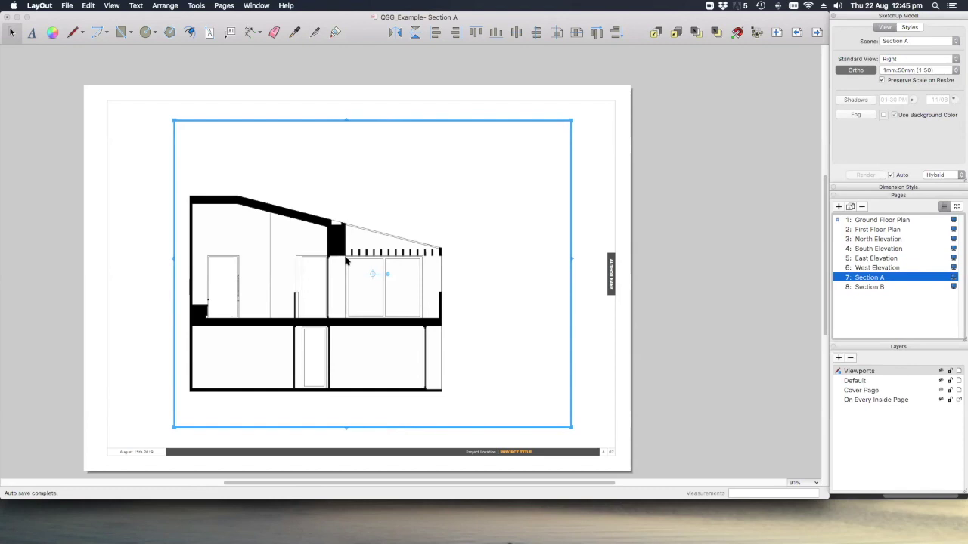
click(572, 265)
drag(573, 265, 480, 273)
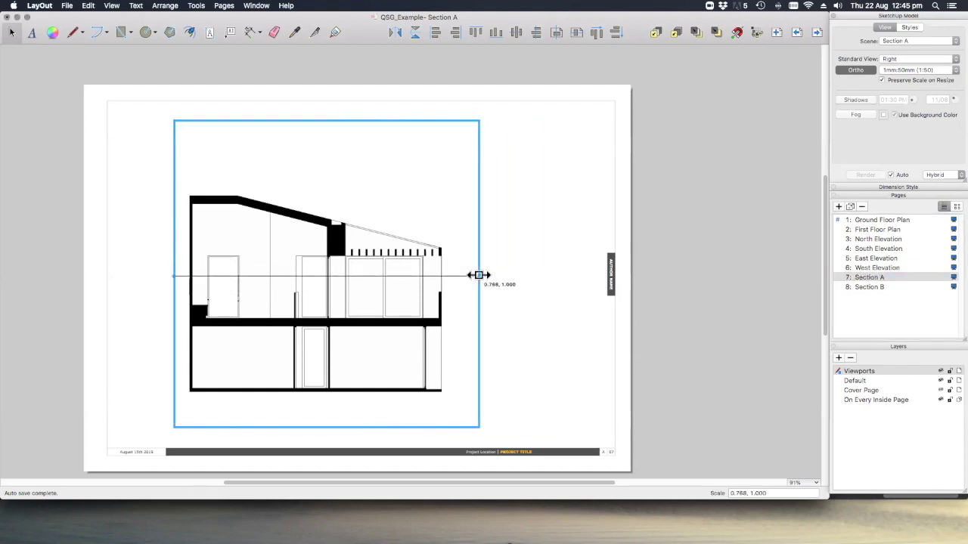
drag(325, 185, 380, 164)
drag(376, 97, 373, 156)
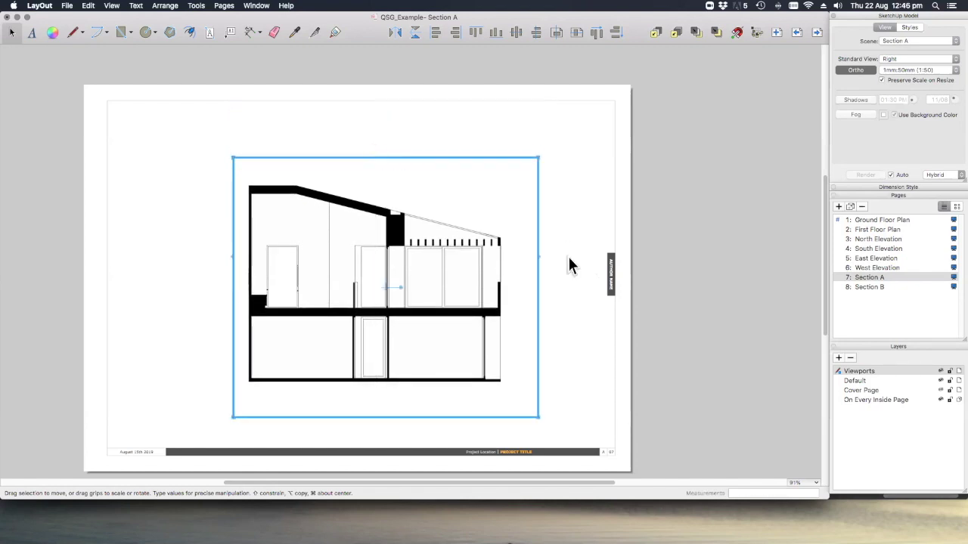
click(567, 257)
- Render the Section A viewport in Vector mode, dismissing the warning
click(424, 288)
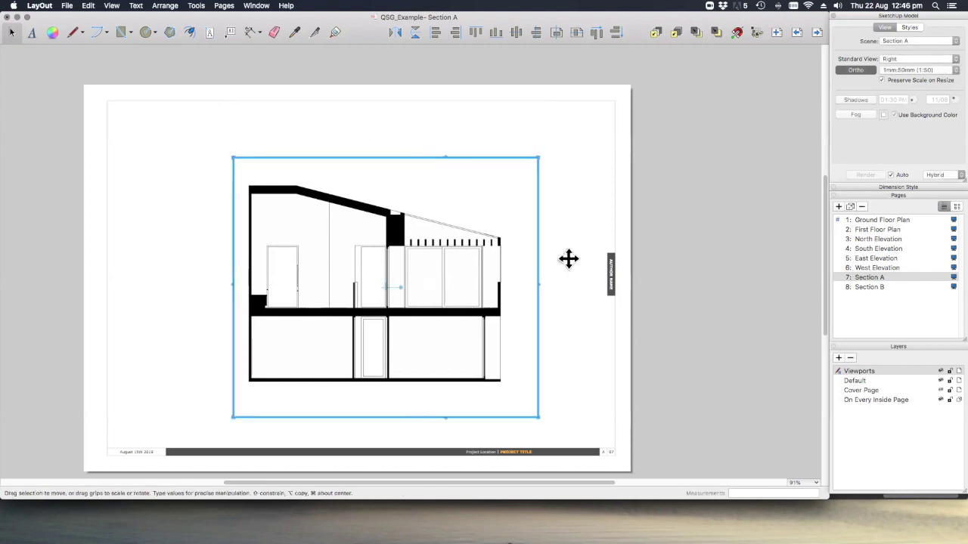
click(938, 176)
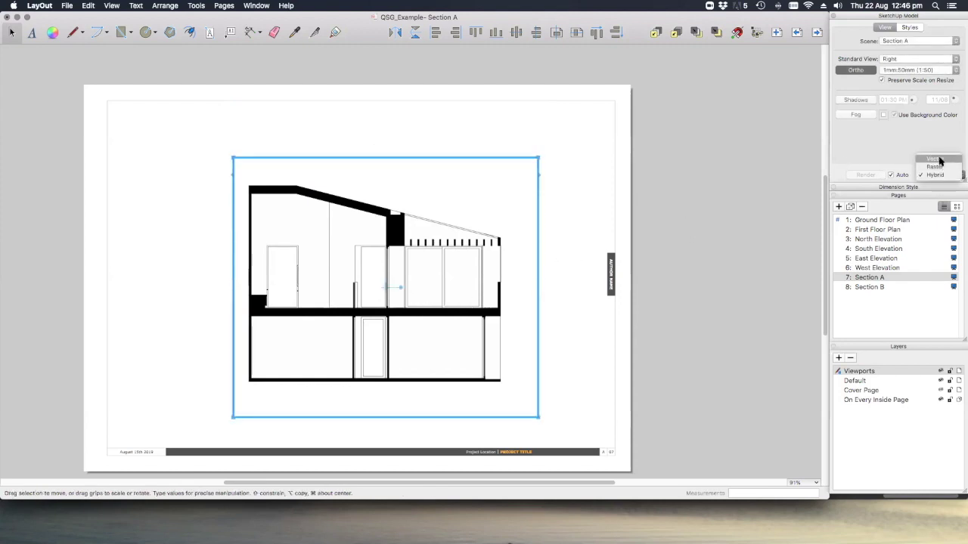
click(936, 159)
click(571, 190)
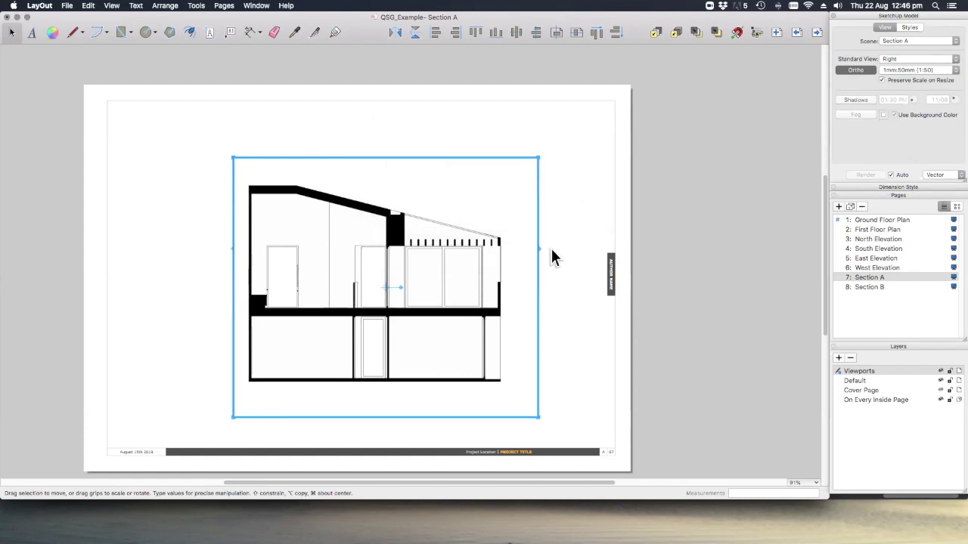
click(567, 227)
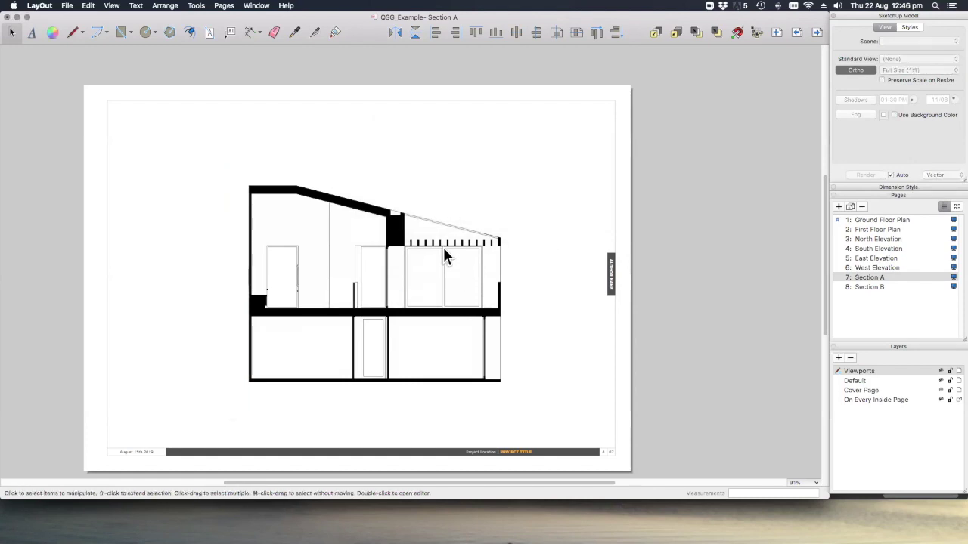
click(443, 247)
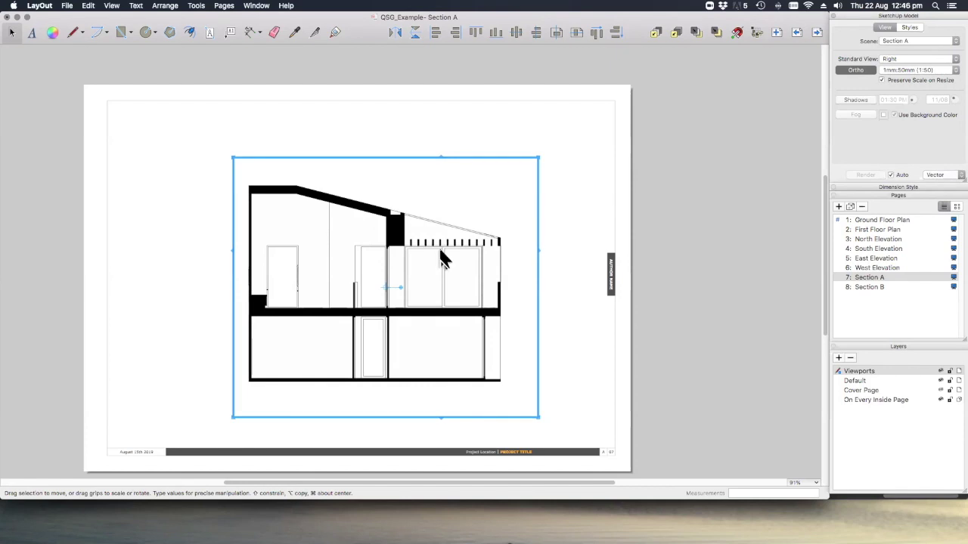
- On the Section B page, show the Section B scene, widen the viewport rightward and shift it left
click(689, 229)
click(903, 286)
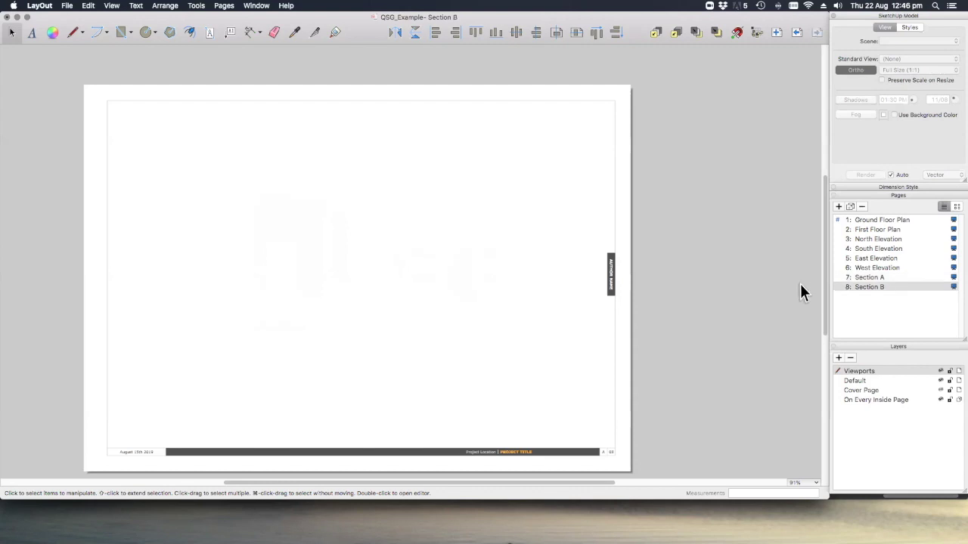
click(408, 291)
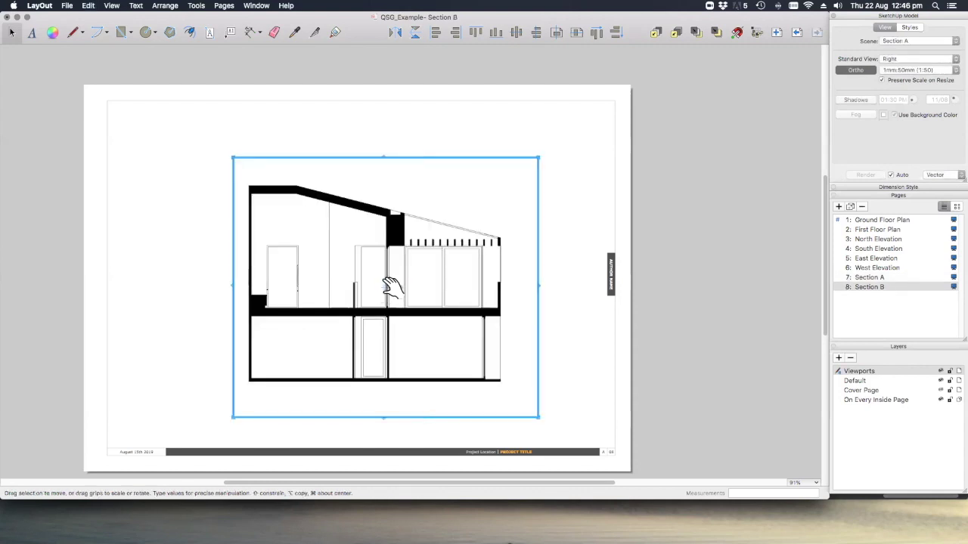
click(930, 41)
click(922, 49)
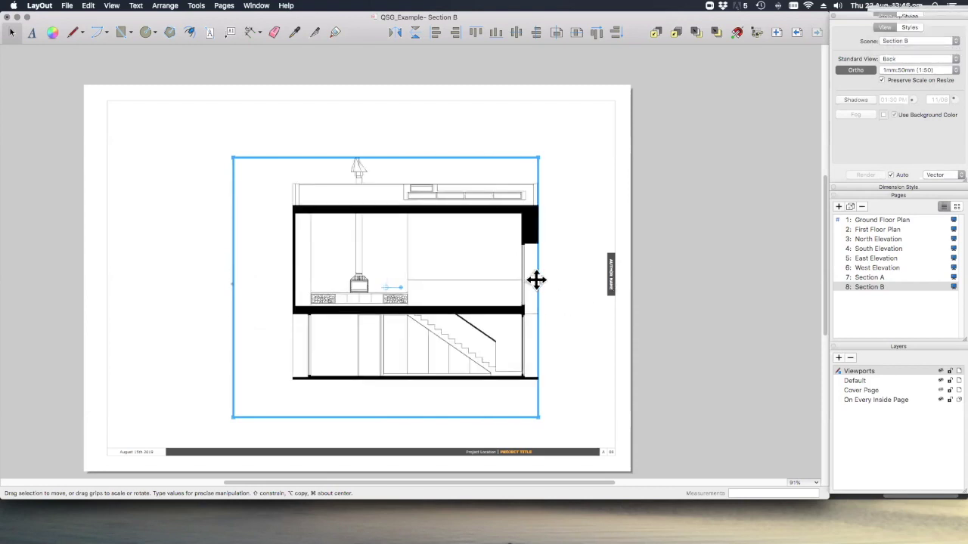
drag(538, 287, 573, 288)
drag(441, 280, 367, 265)
- Deselect the viewport and save the document from the File menu
click(654, 243)
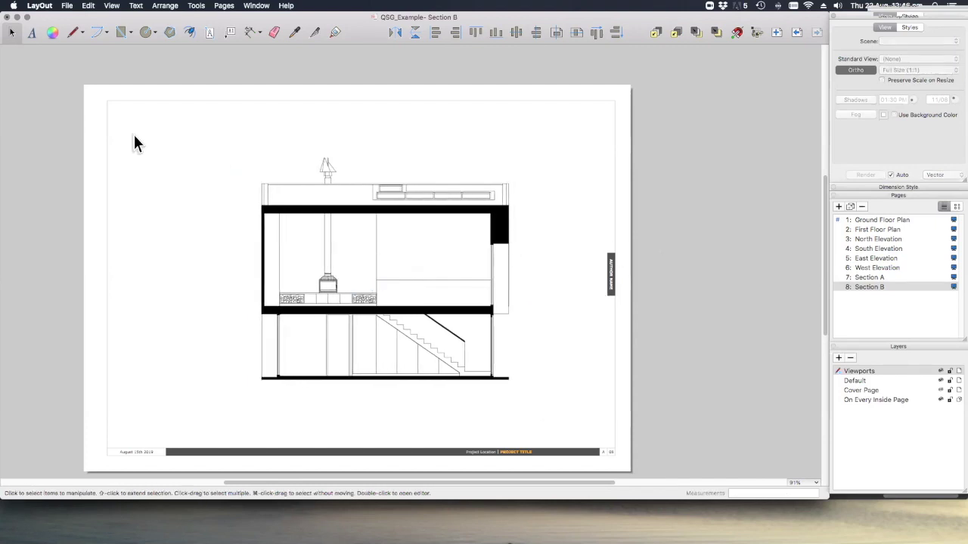
click(67, 5)
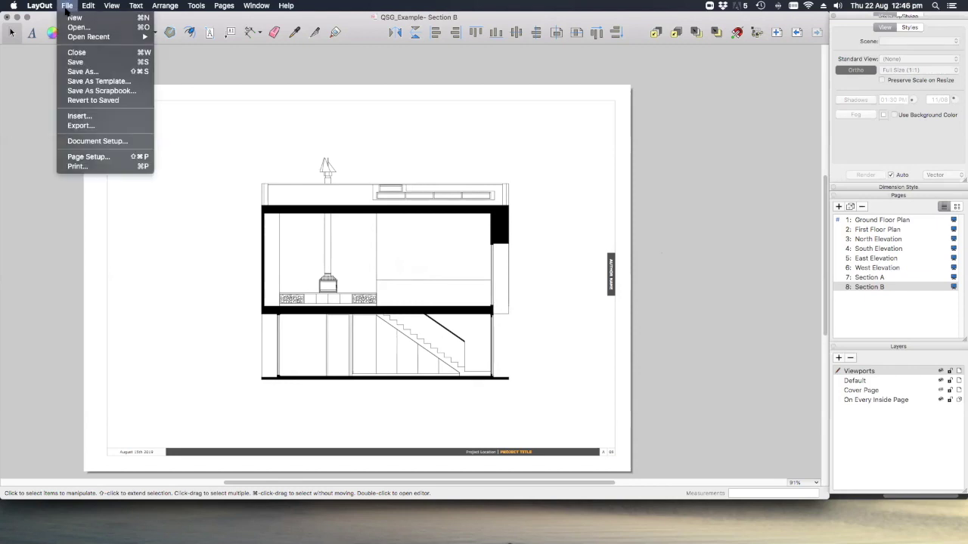
click(91, 61)
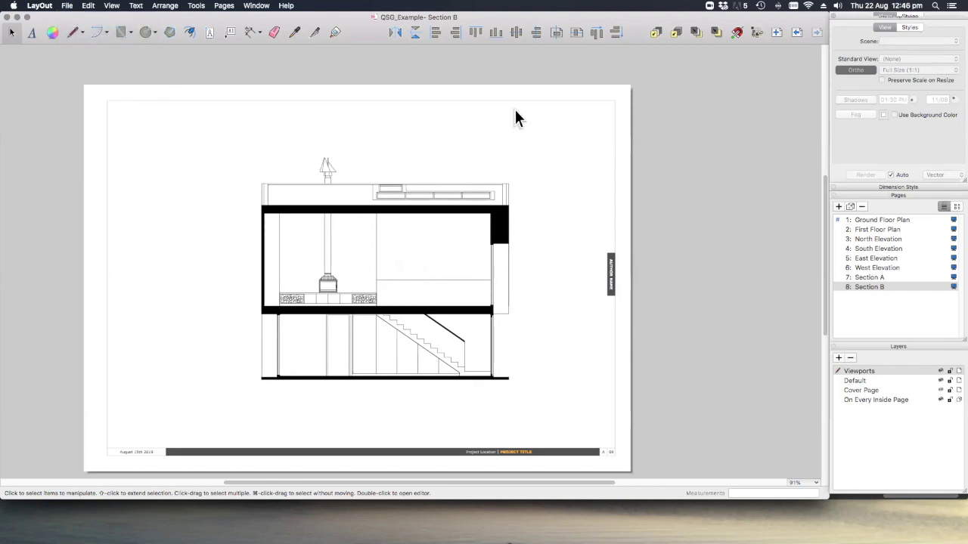